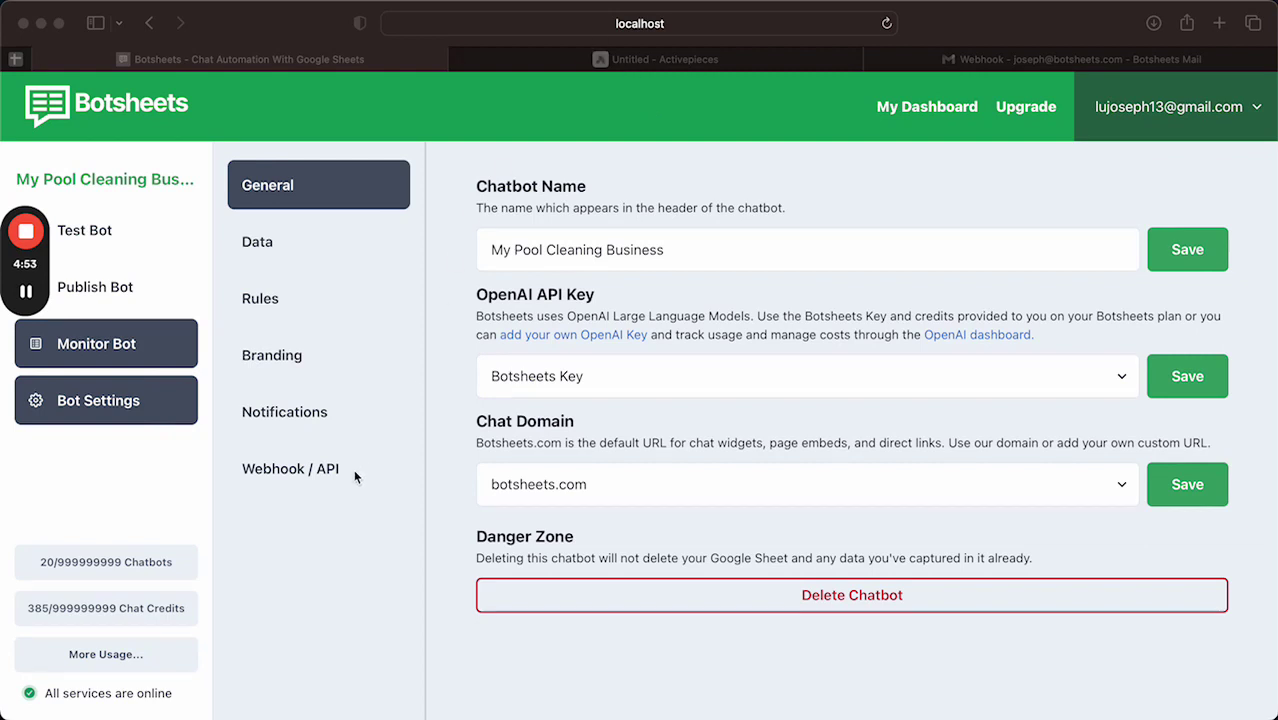
Step: Show the Botsheets bot's Data settings listing the name, email_address and phone_number fields
left_click(280, 360)
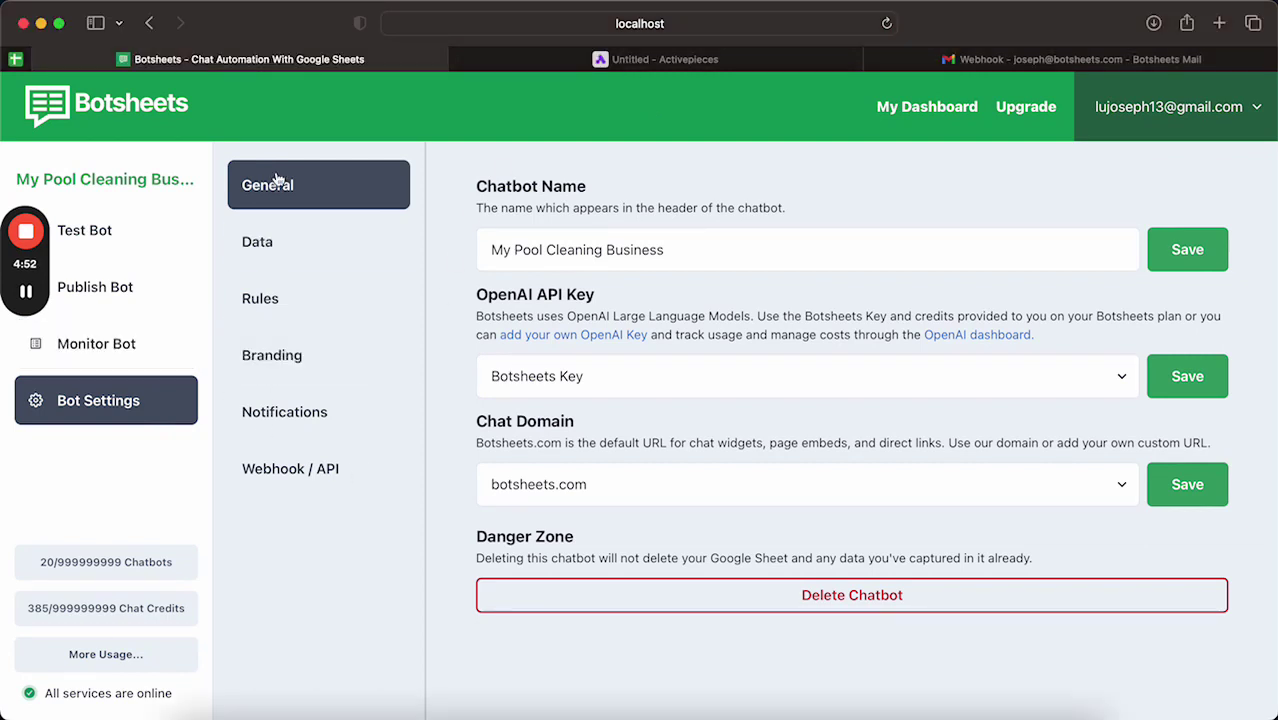
left_click(288, 248)
left_click_drag(26, 263, 128, 260)
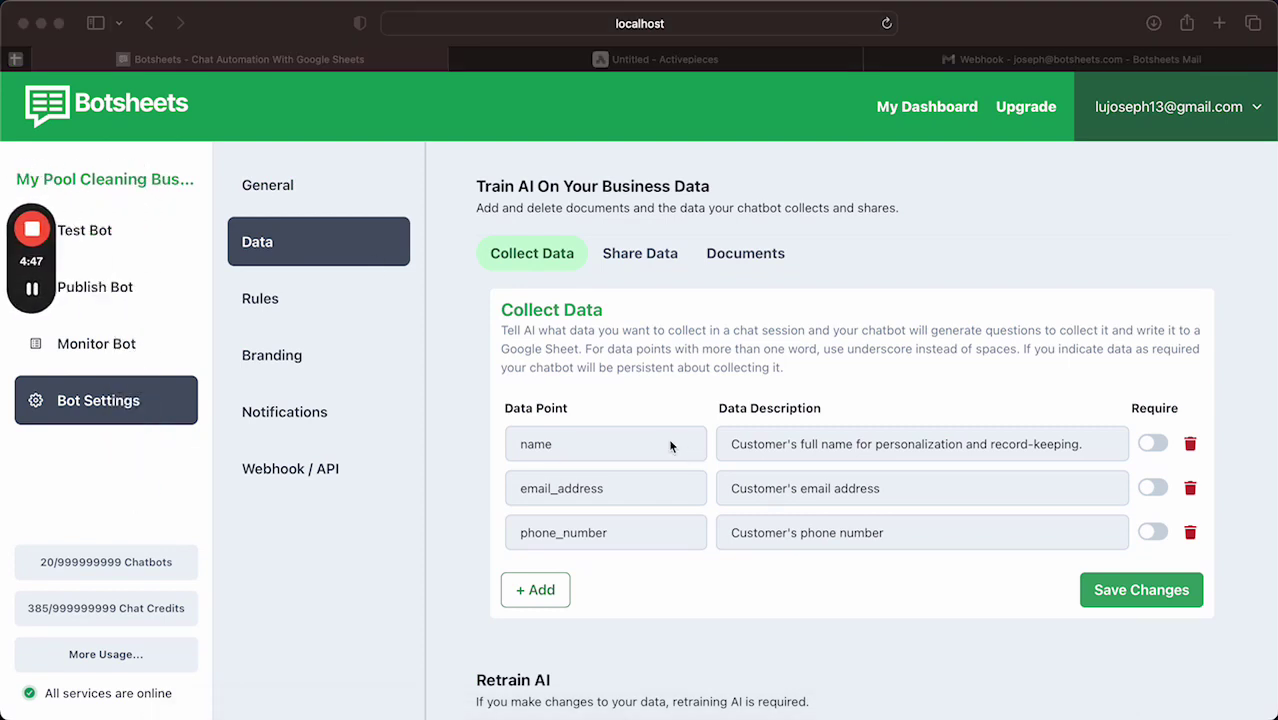
left_click(494, 450)
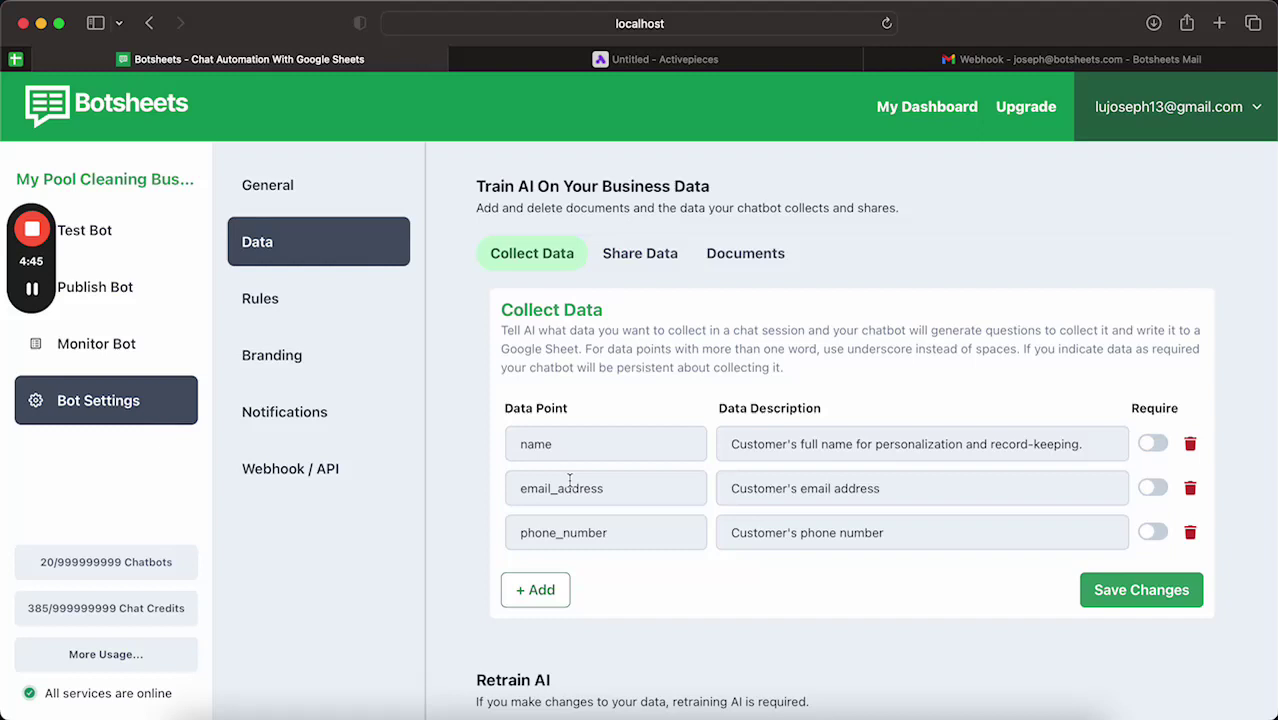
Step: Copy the webhook URL from the Activepieces Catch Request trigger panel
left_click(625, 69)
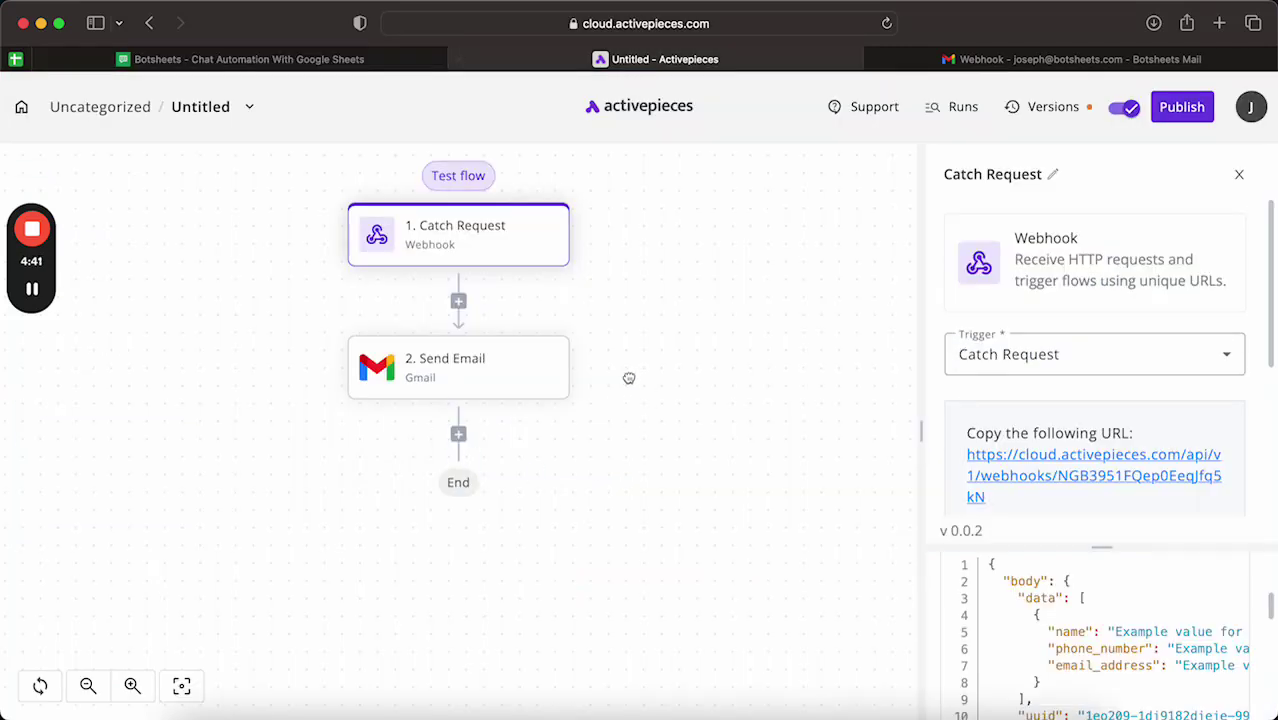
left_click_drag(629, 378, 690, 435)
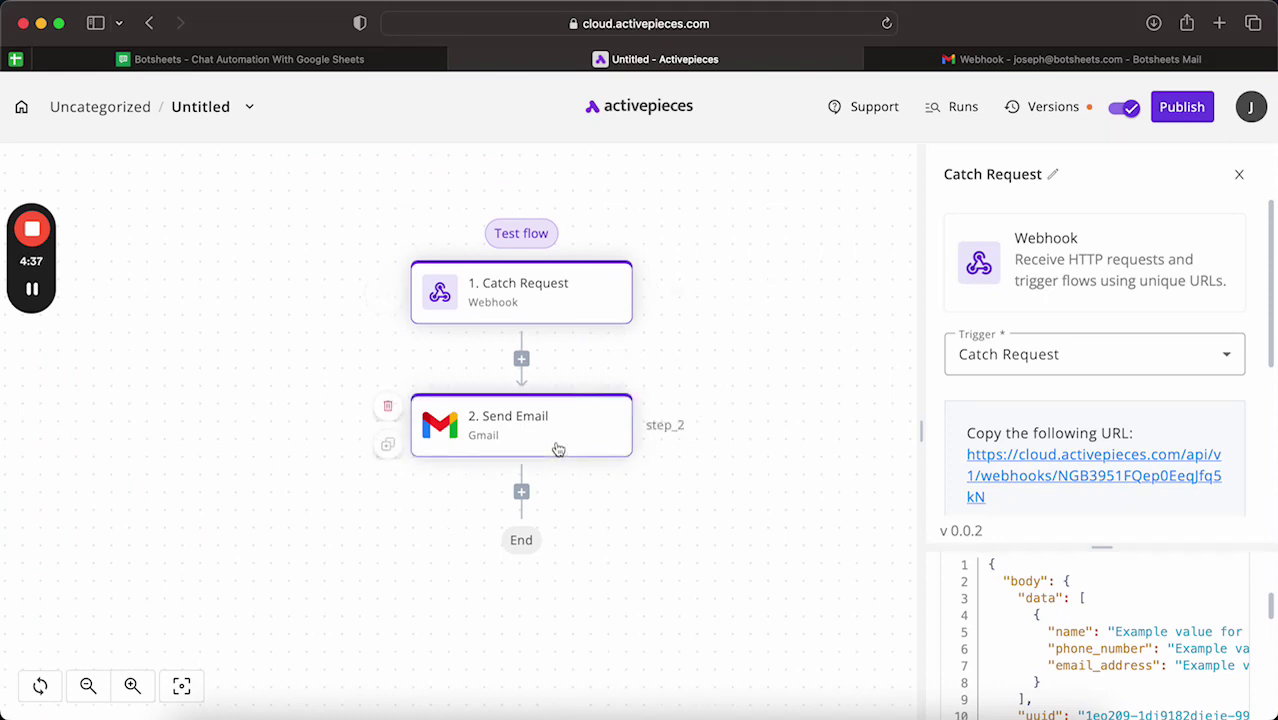
left_click(307, 57)
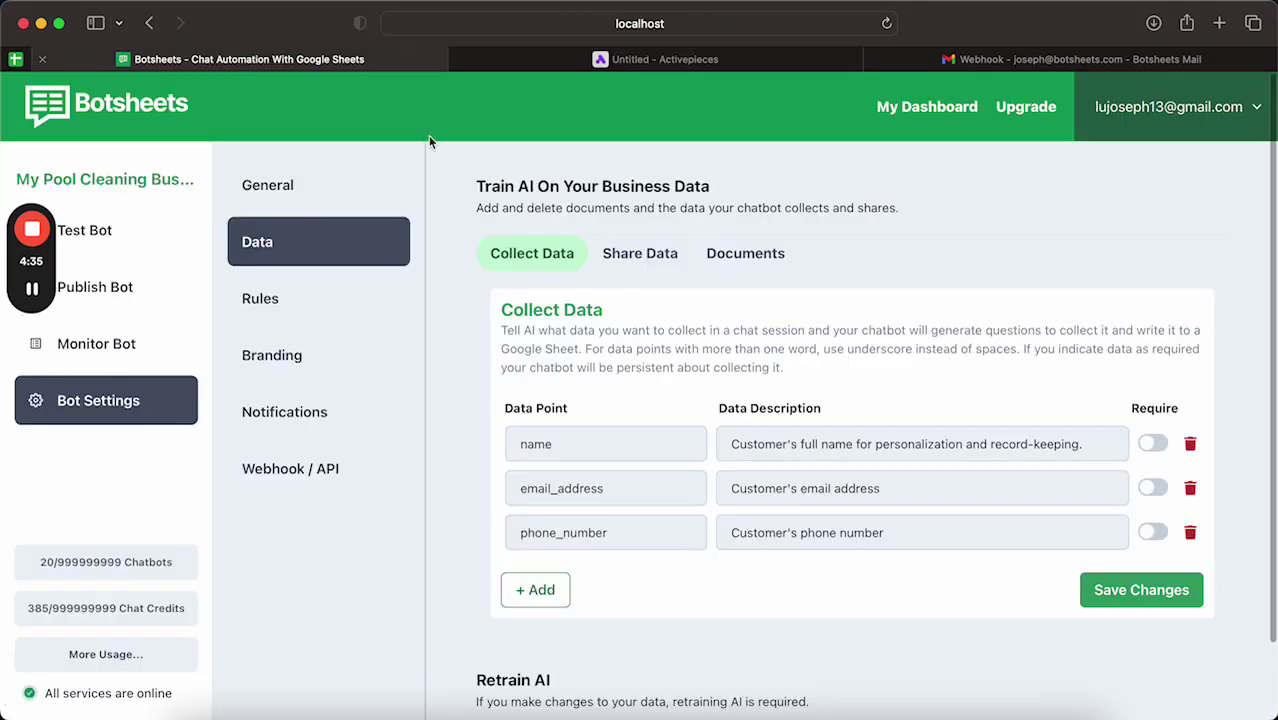
left_click(588, 60)
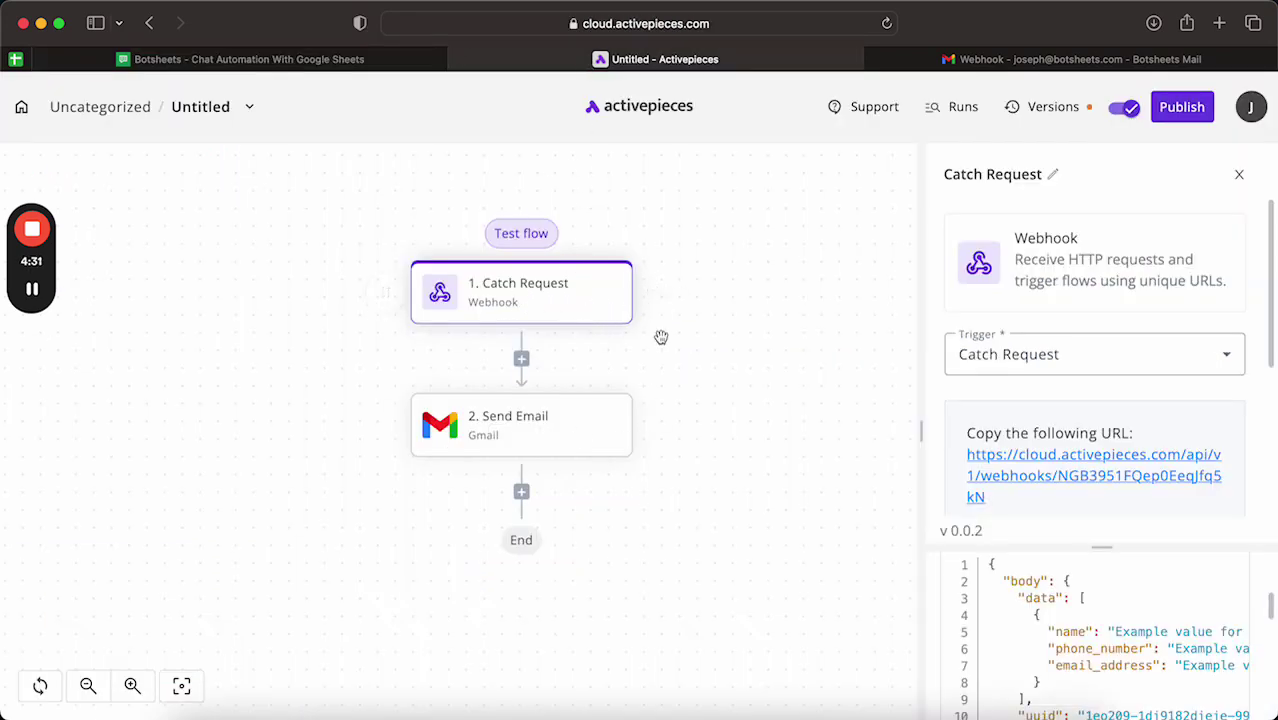
left_click(1080, 360)
left_click(1076, 410)
scroll(1078, 520, "down", 1)
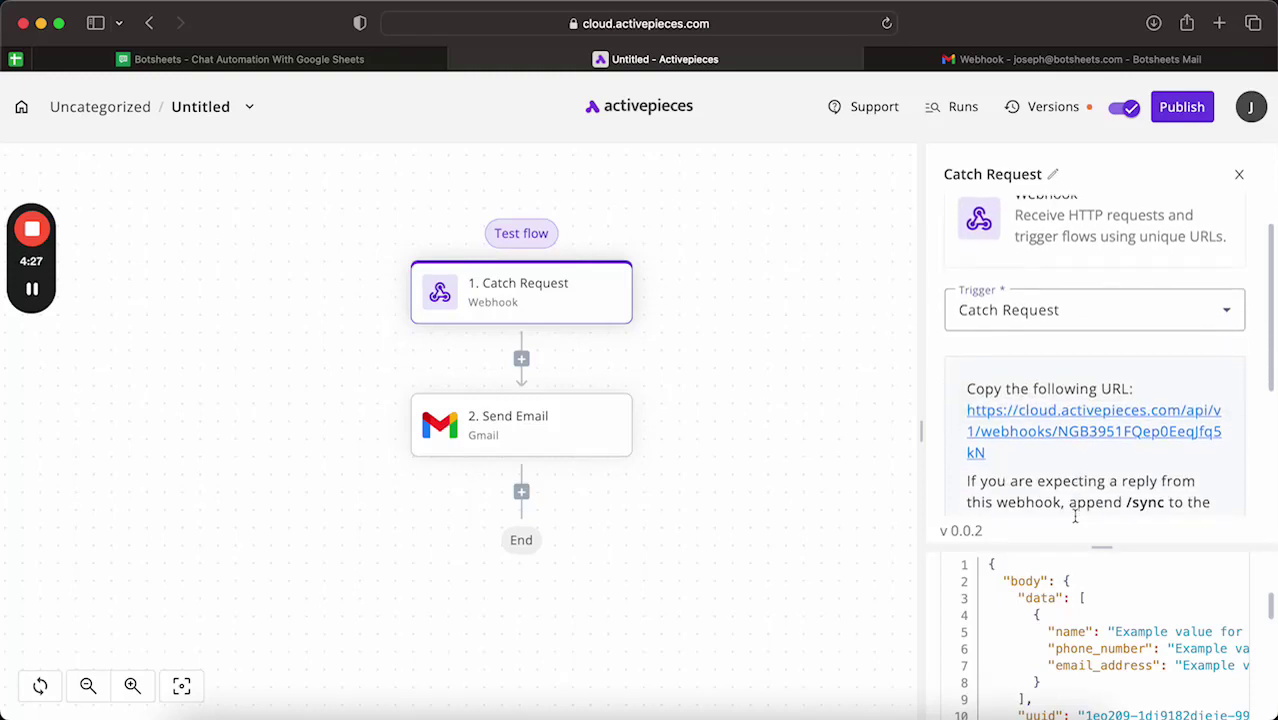
left_click_drag(1021, 465, 970, 408)
key("super+c")
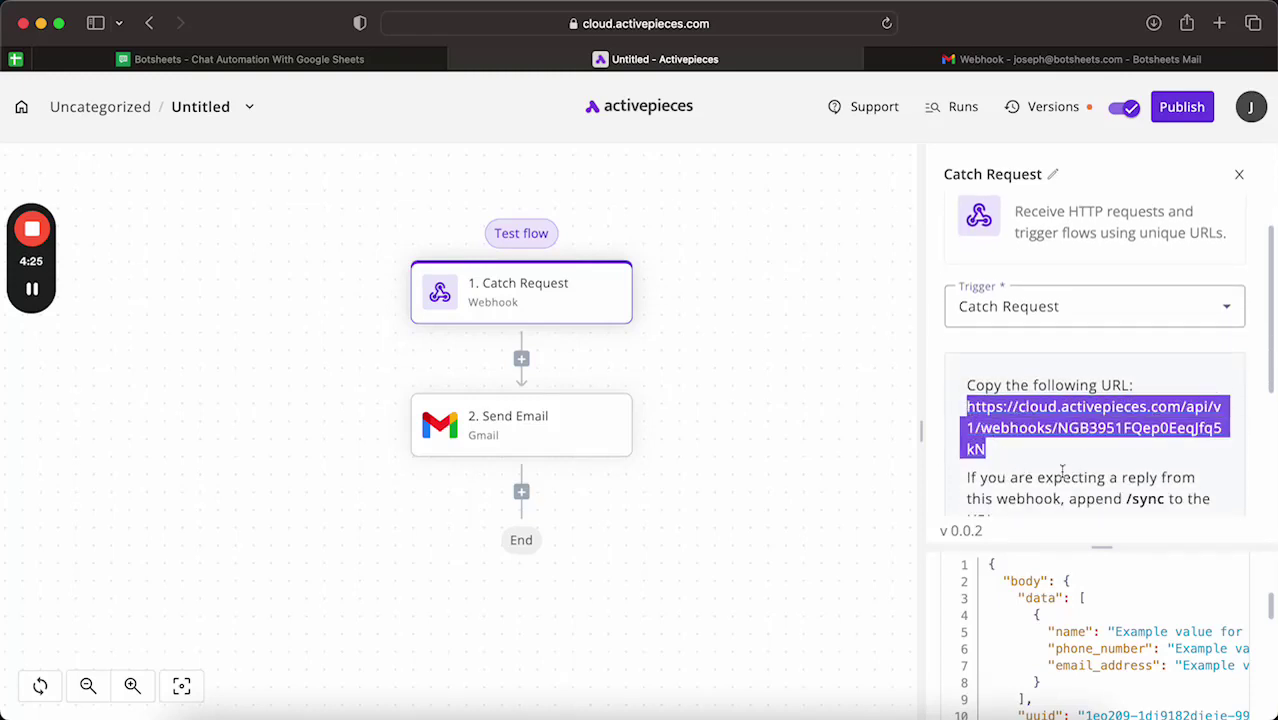
Step: Replace the Botsheets webhook Endpoint URL with the pasted Activepieces catch-request URL
left_click(249, 59)
left_click(300, 468)
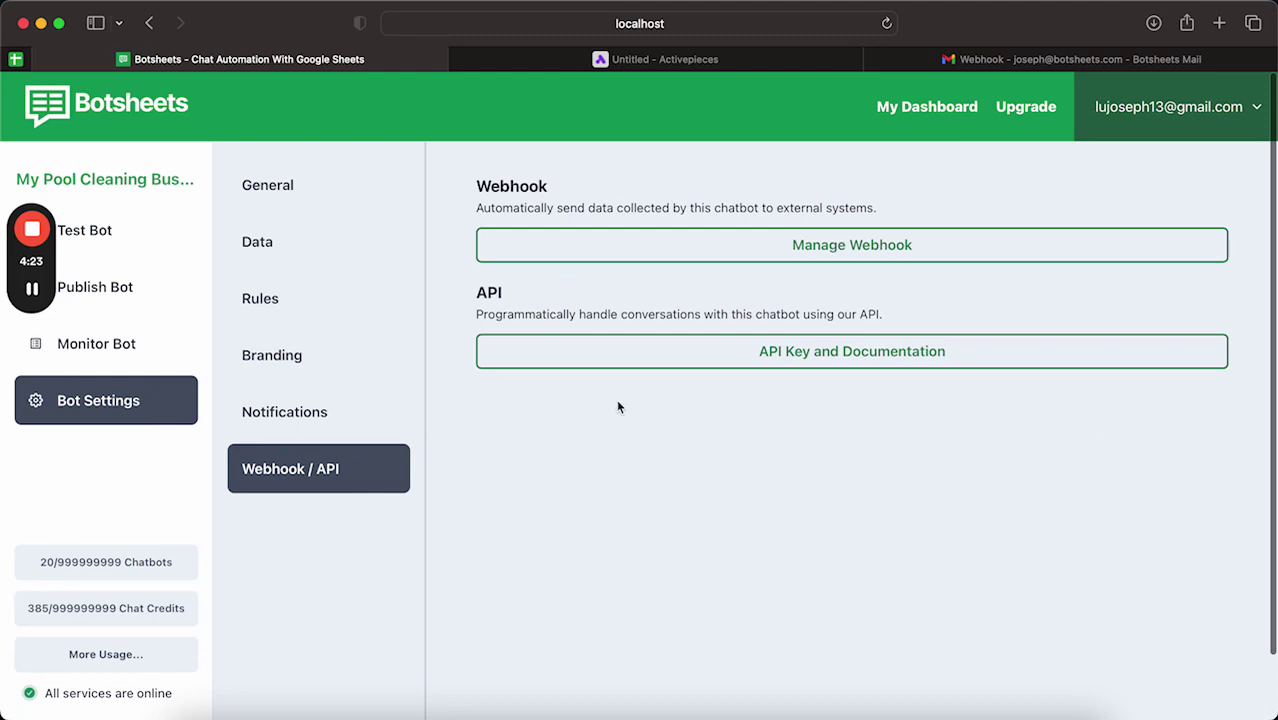
left_click(616, 250)
left_click(568, 630)
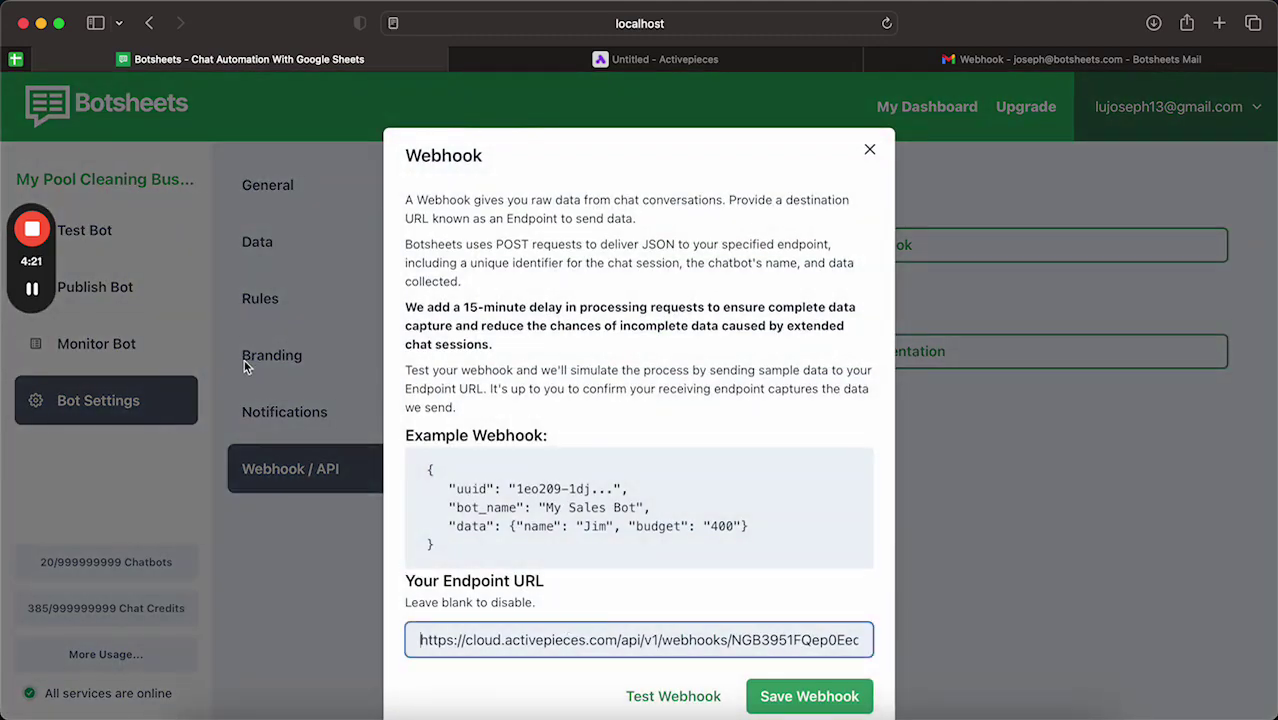
scroll(684, 620, "down", 2)
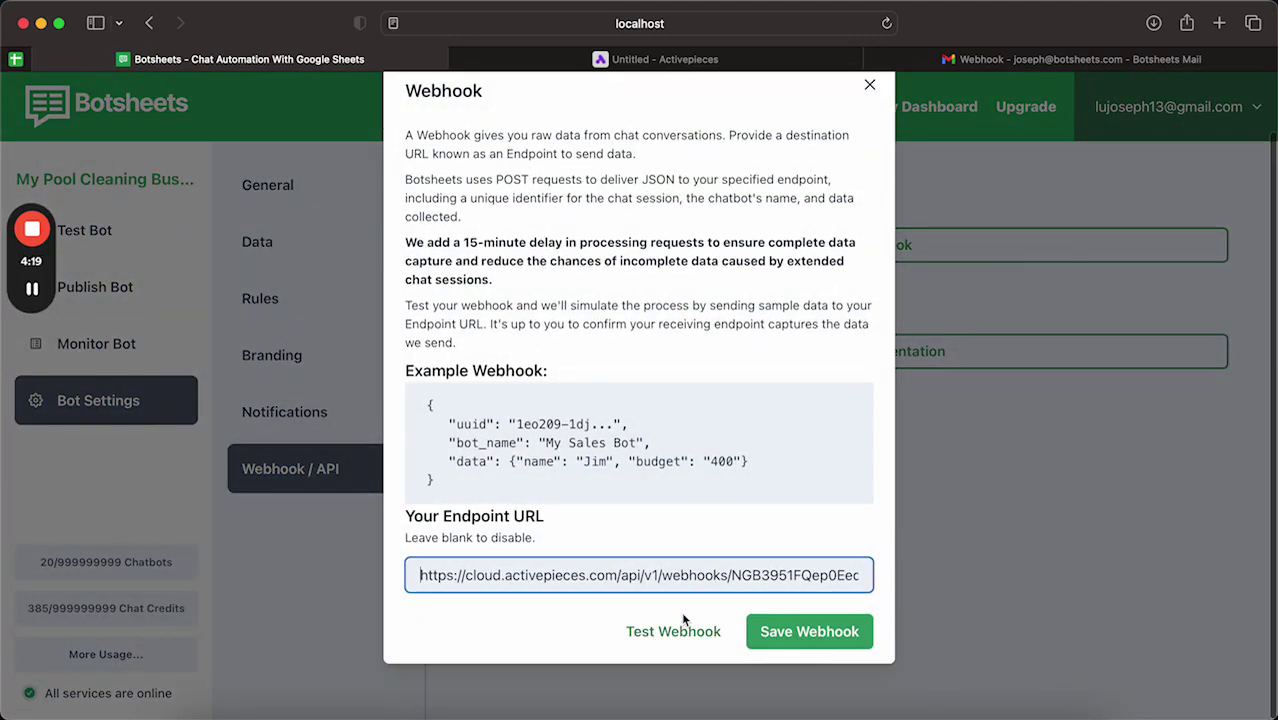
key("super+a")
key("super+v")
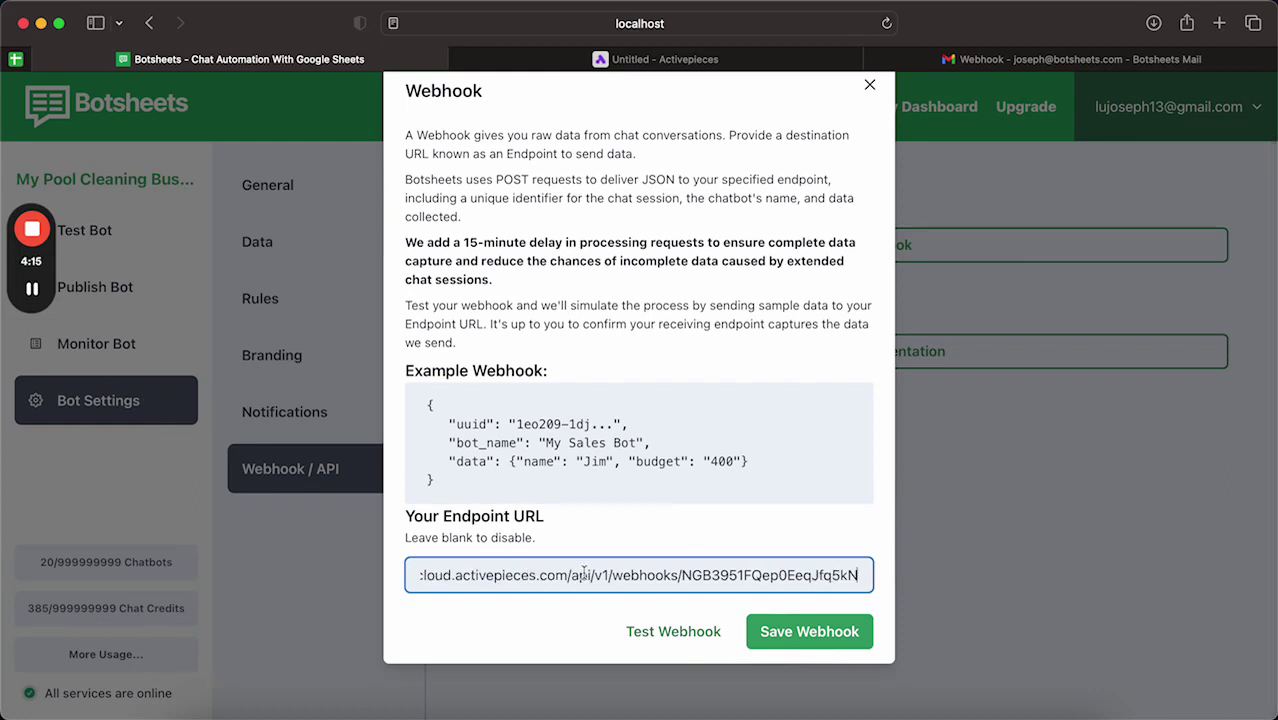
left_click_drag(584, 570, 650, 600)
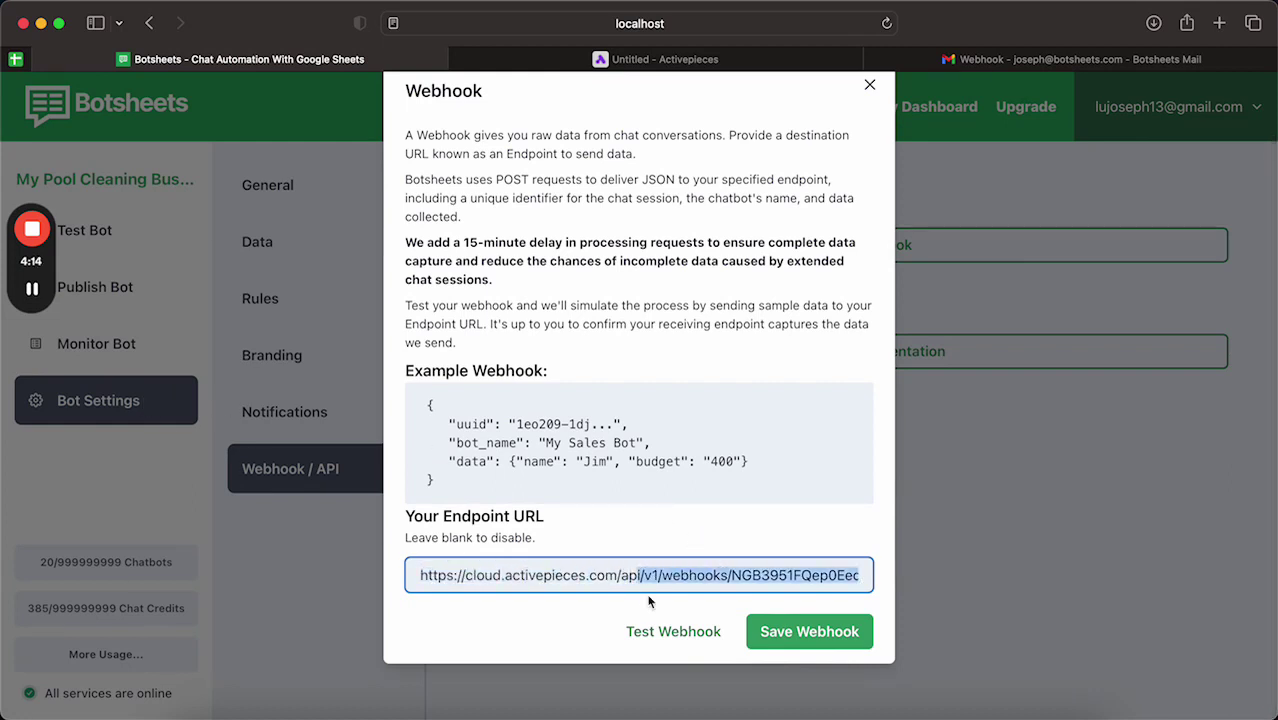
Step: Retest the Catch Request trigger with a Botsheets test webhook, capturing name, phone_number and email_address
left_click(700, 60)
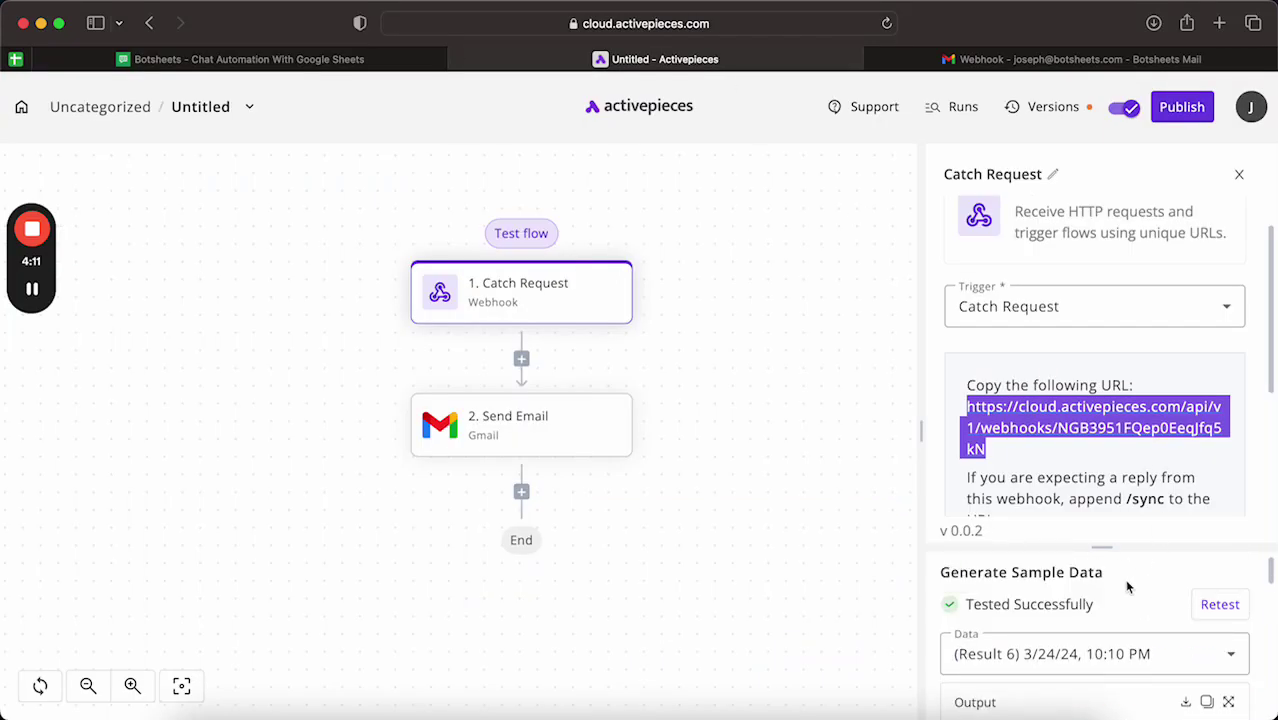
left_click(1216, 604)
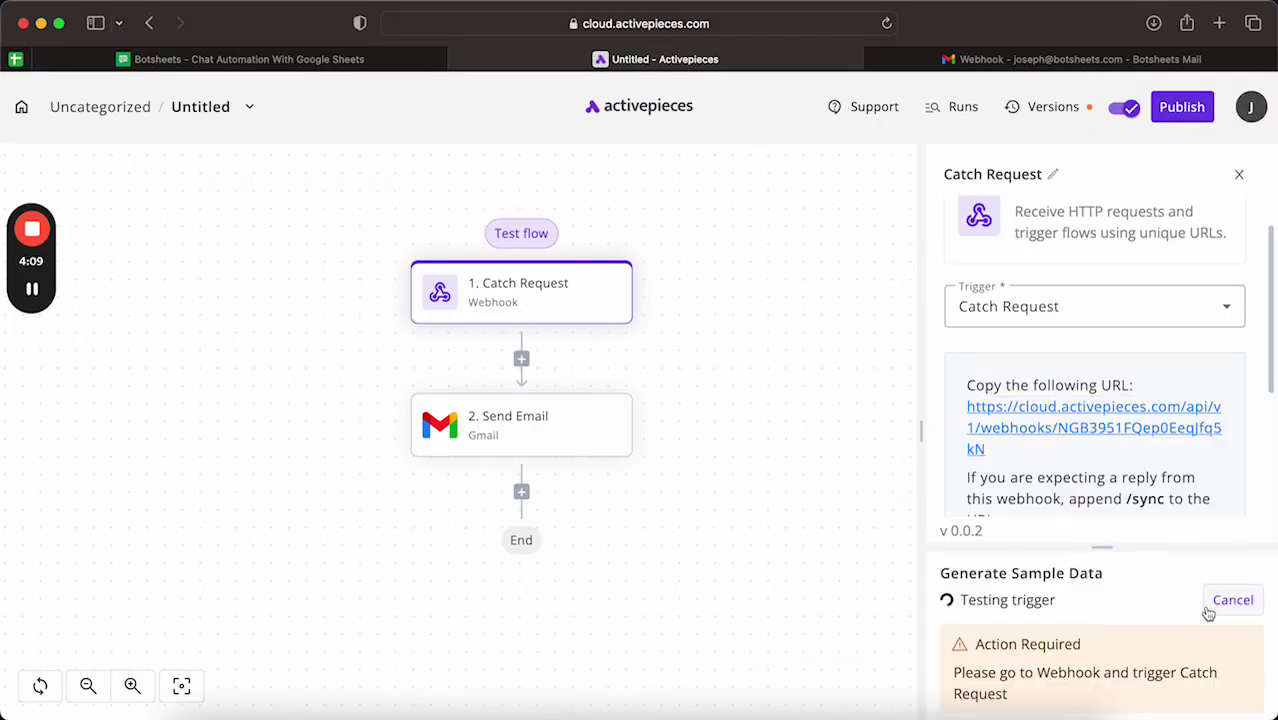
left_click(330, 59)
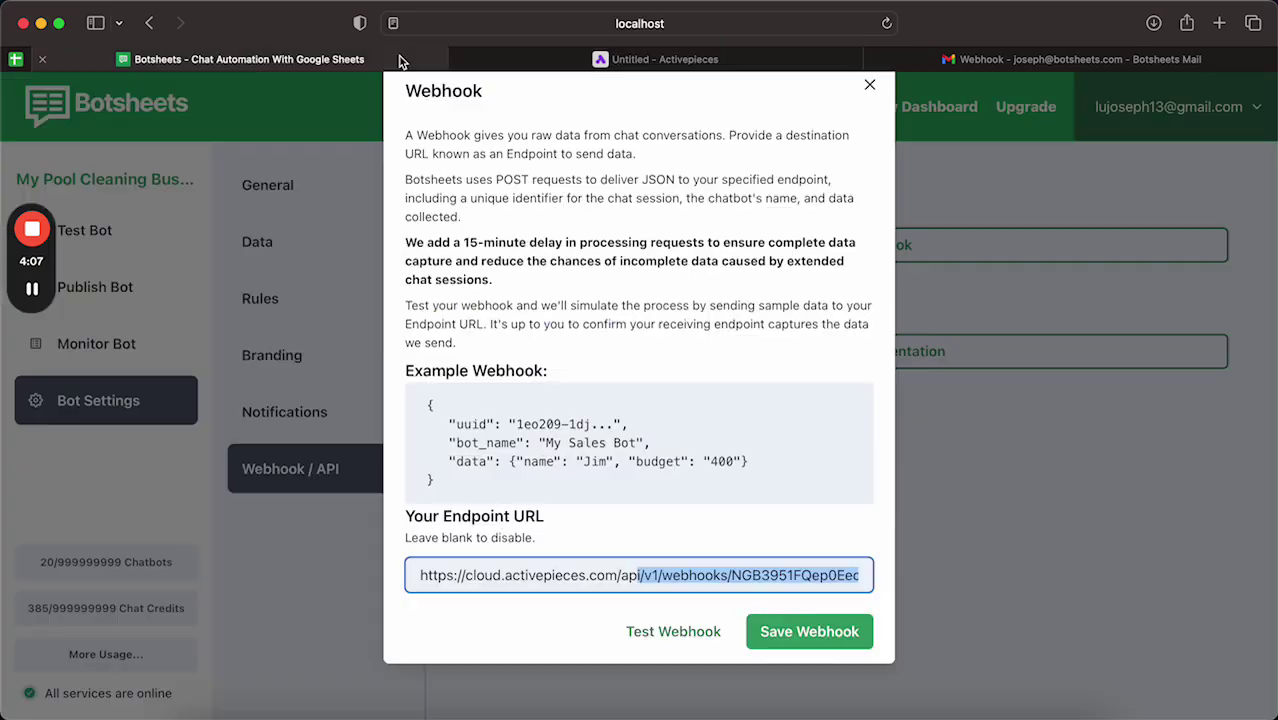
left_click(687, 633)
left_click(794, 397)
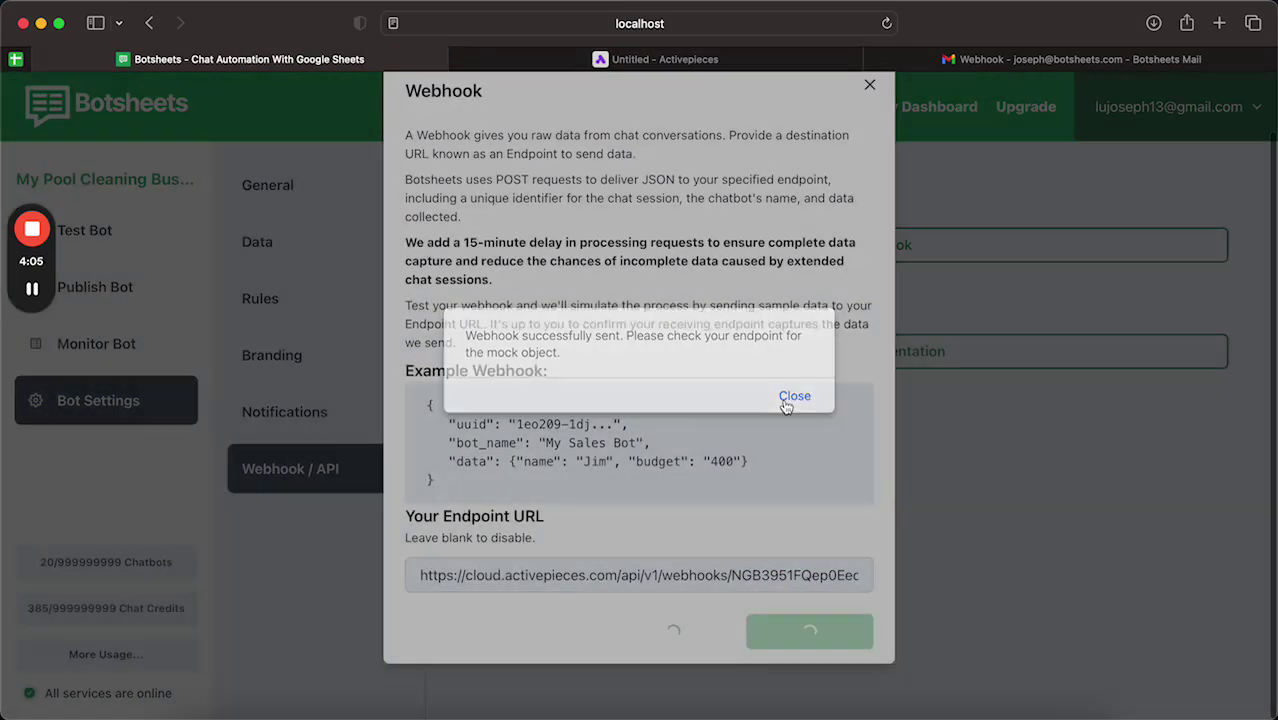
left_click(655, 59)
scroll(1140, 560, "down", 1)
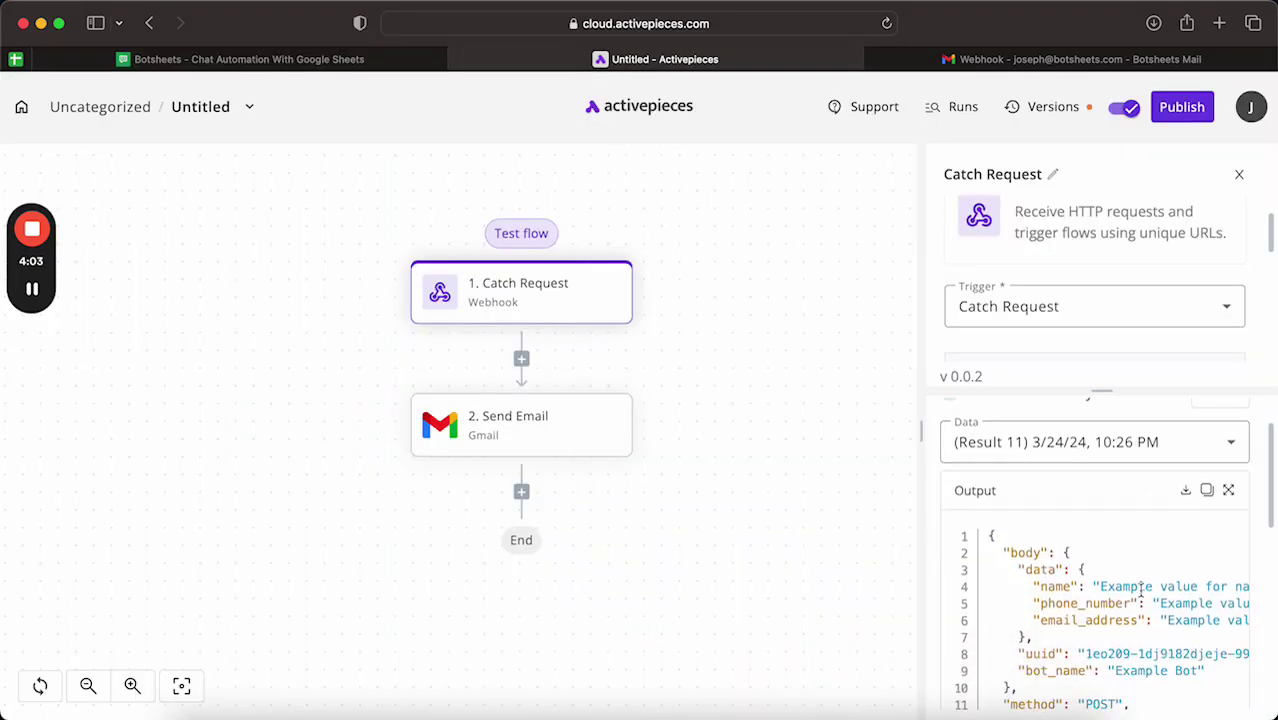
scroll(1140, 587, "down", 5)
scroll(1140, 588, "up", 7)
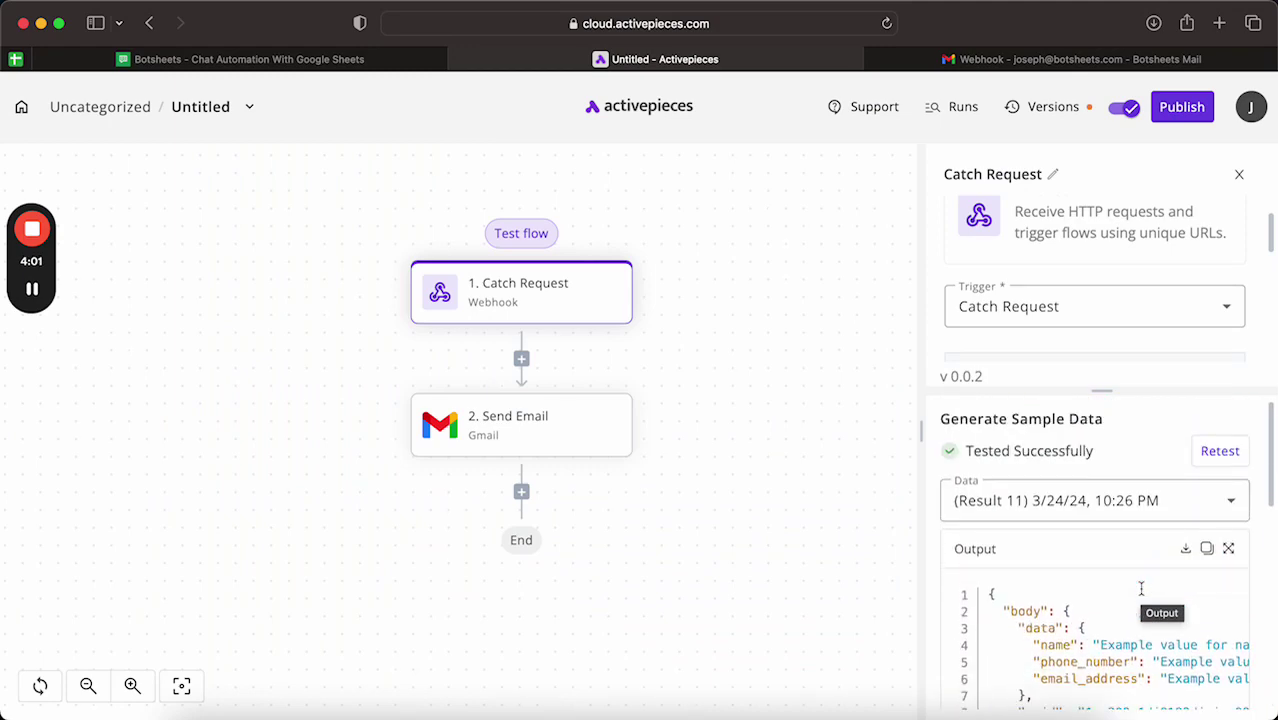
scroll(1140, 590, "down", 1)
scroll(1135, 605, "right", 3)
scroll(1135, 605, "left", 3)
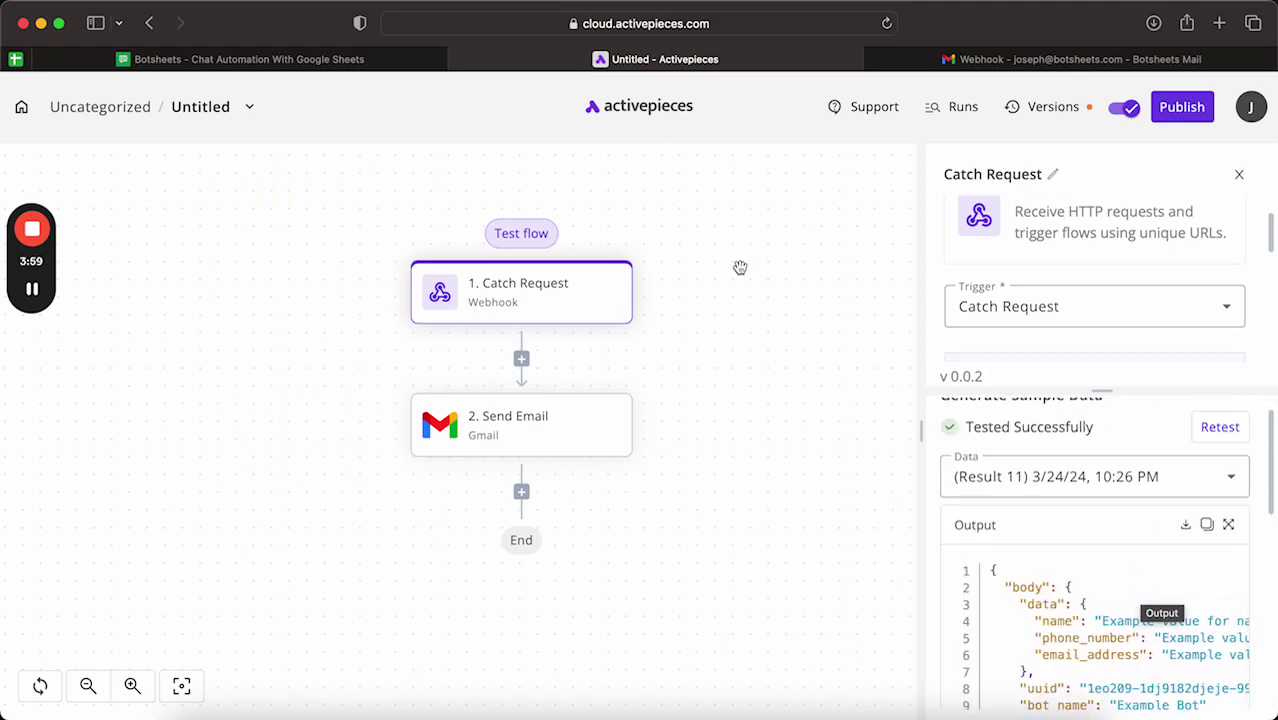
Step: Save the new webhook endpoint in Botsheets' Webhook settings
left_click(424, 62)
left_click(809, 631)
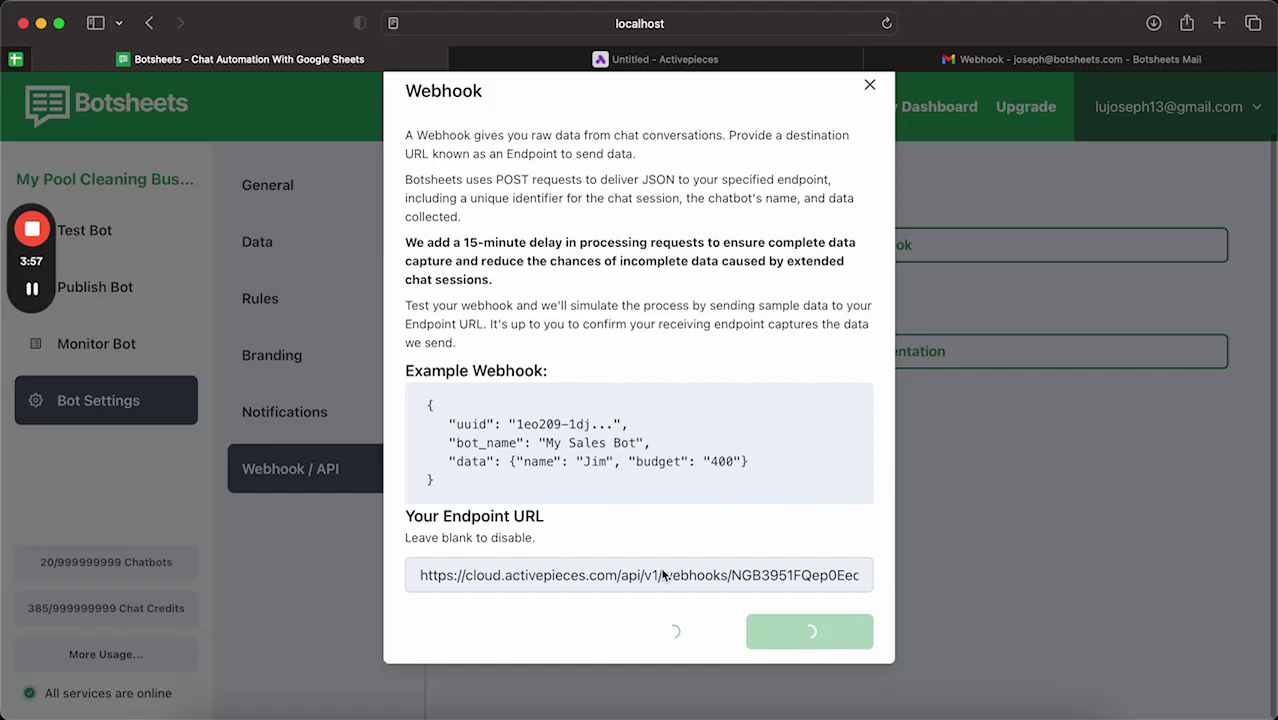
left_click(786, 387)
left_click(650, 60)
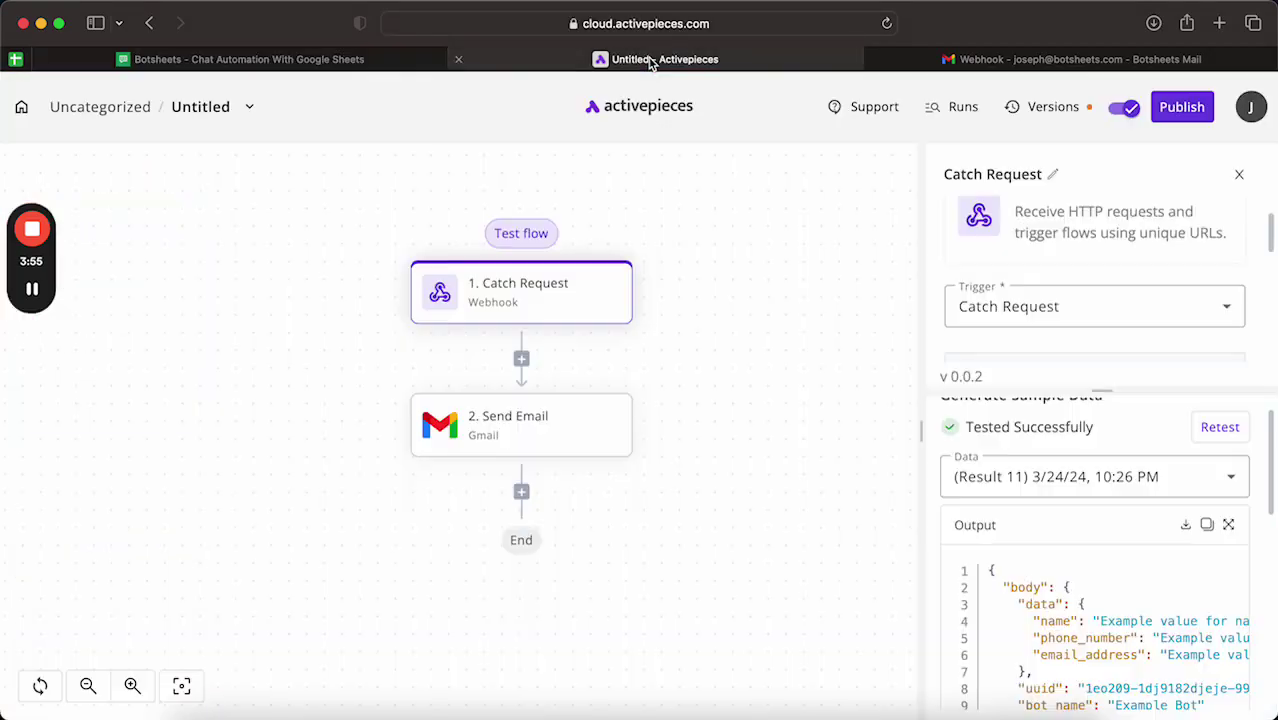
left_click(297, 59)
Step: Delete the Send Email body's old Custom Code entries and begin it with 'Name:'
left_click(543, 63)
mouse_move(559, 428)
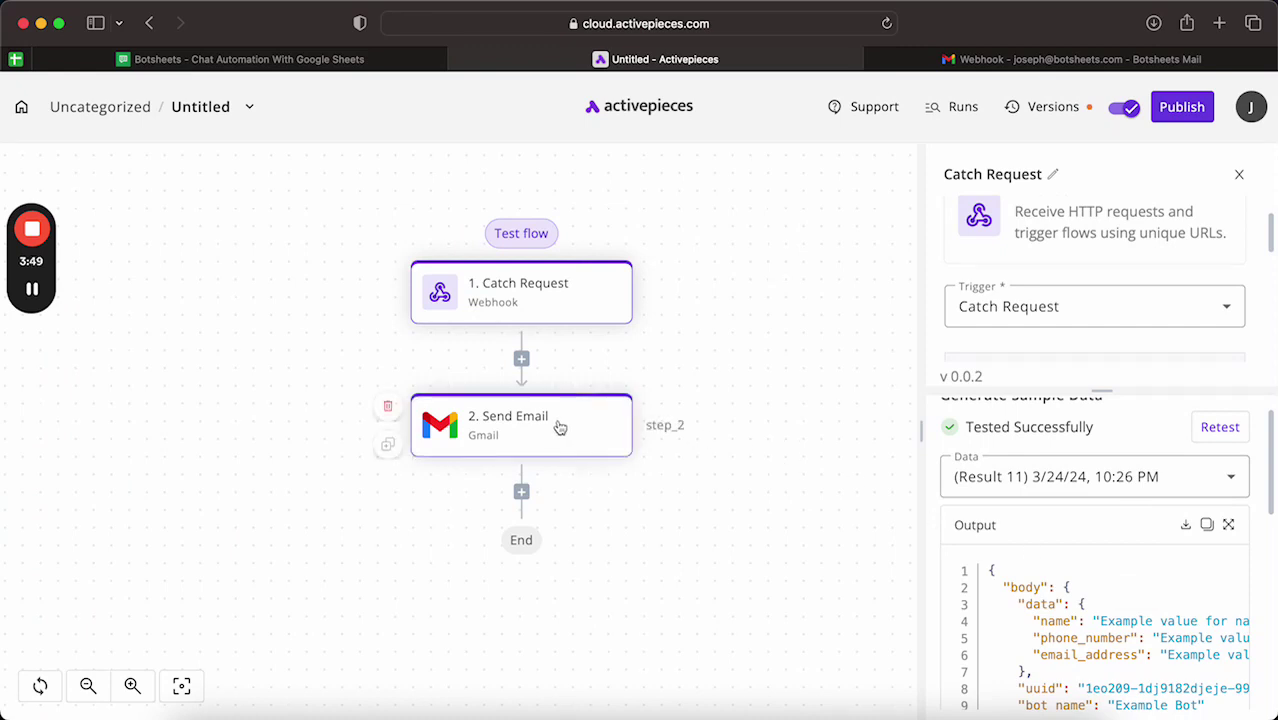
left_click(560, 429)
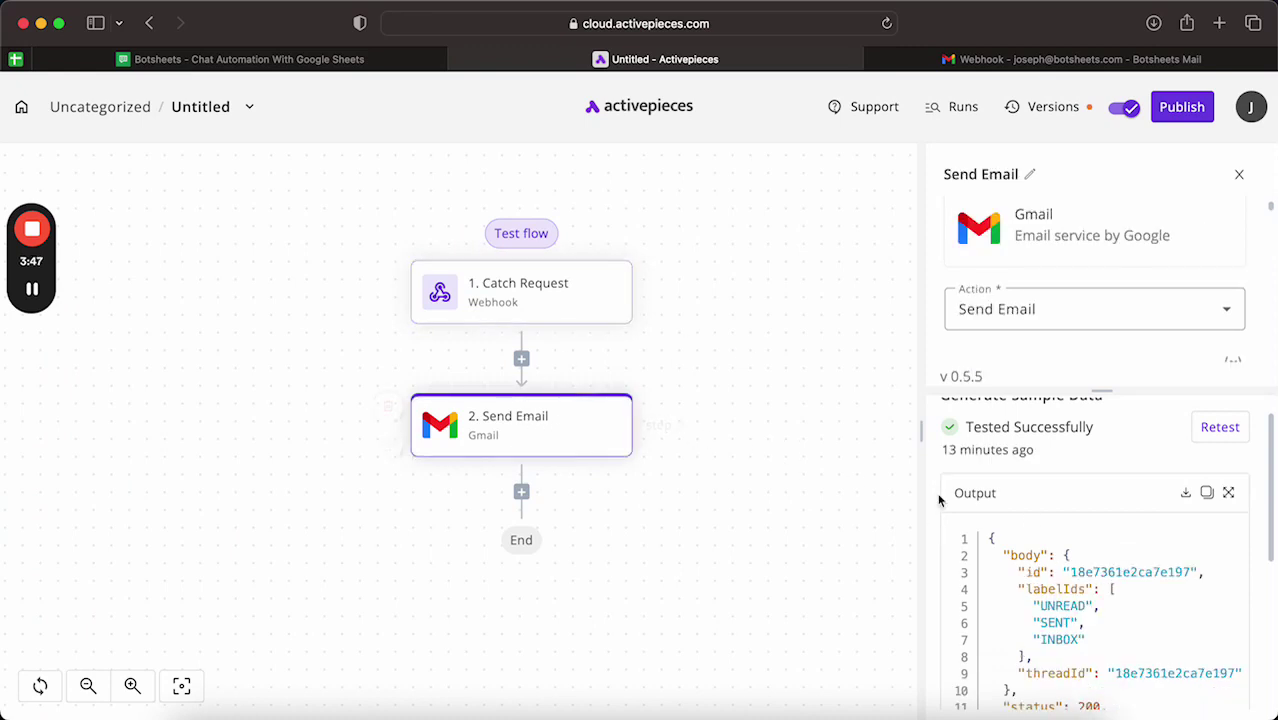
scroll(1049, 478, "up", 1)
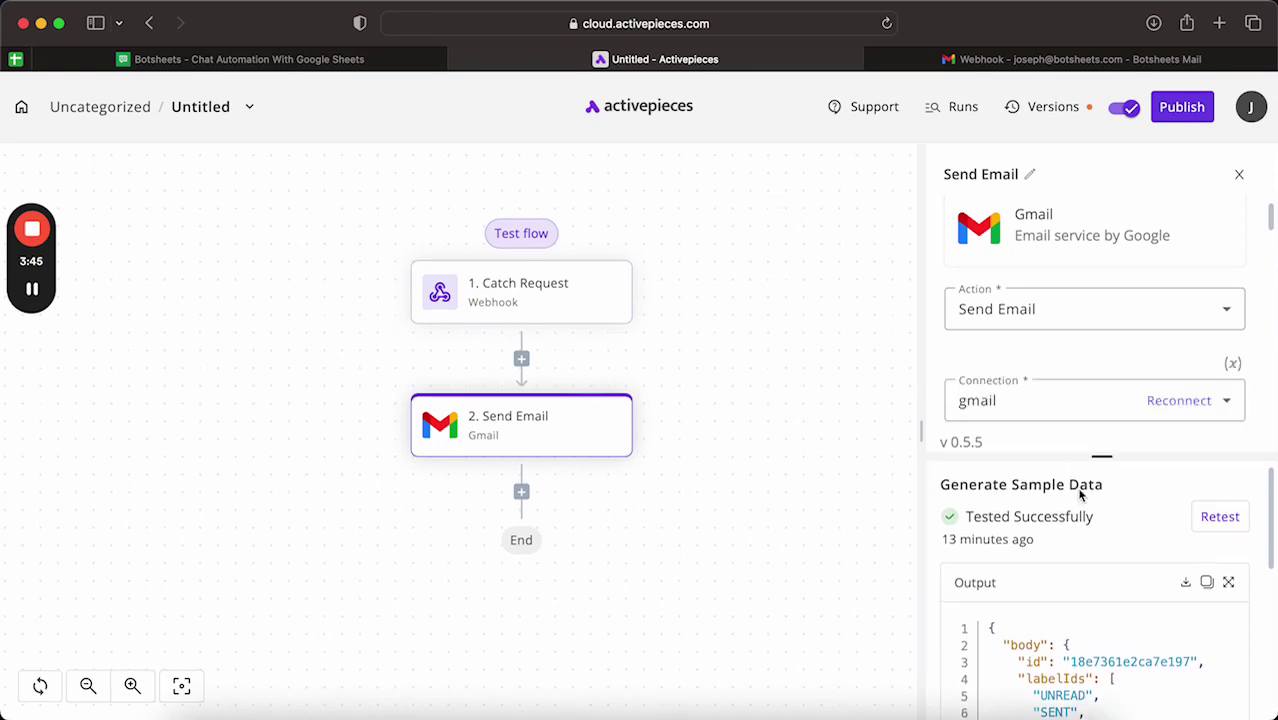
scroll(1096, 407, "down", 1)
scroll(1096, 407, "down", 5)
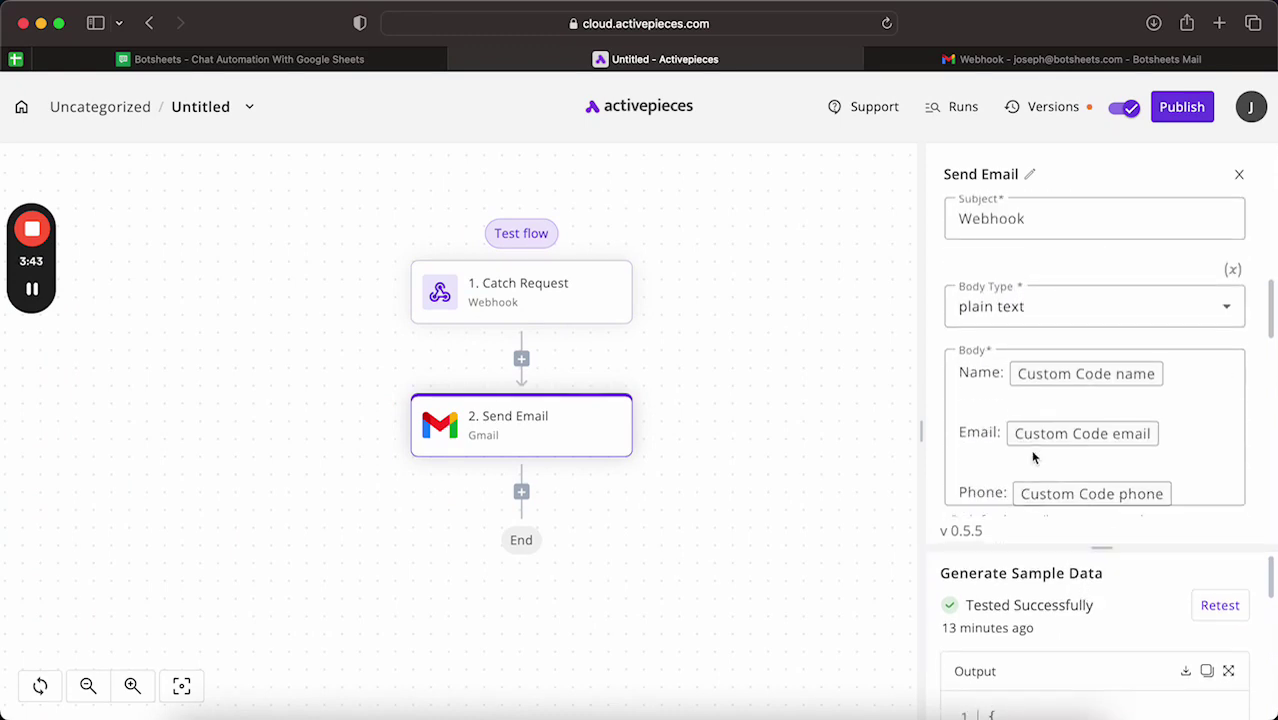
triple_click(983, 450)
key("BackSpace")
type("Name:")
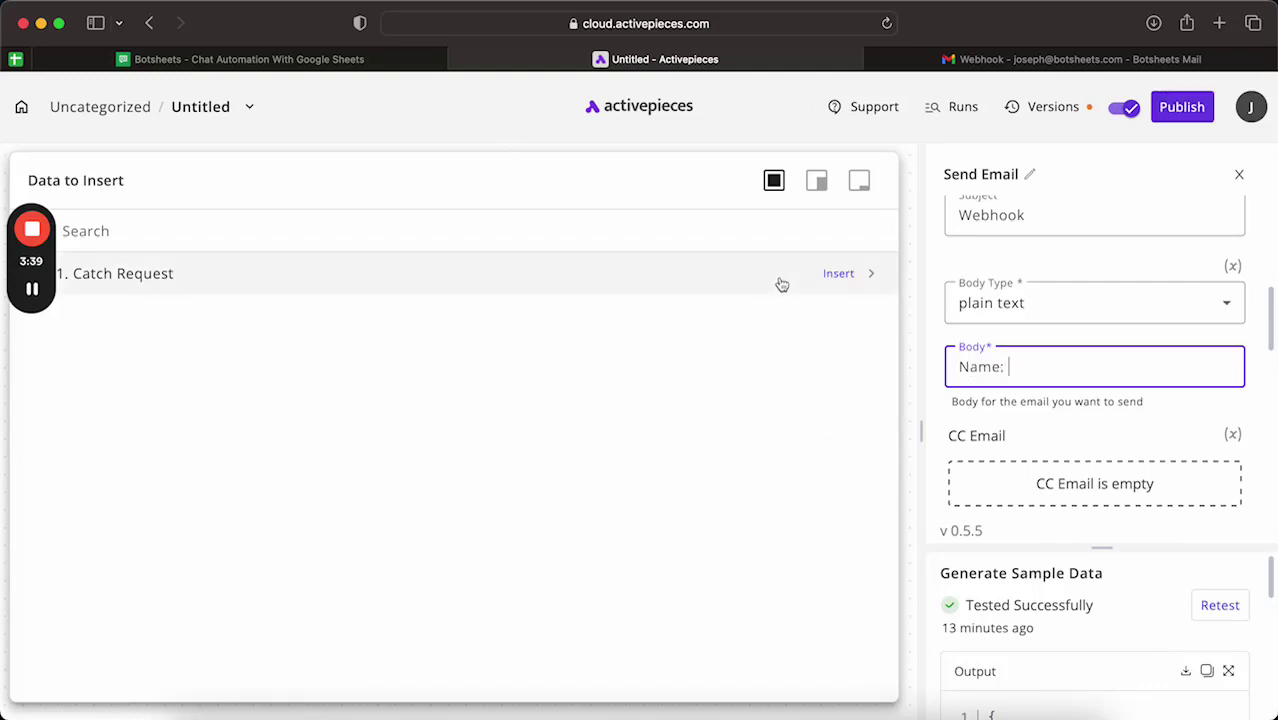
Step: Replace the body text with 'Hi' followed by the Catch Request body name field
left_click(871, 274)
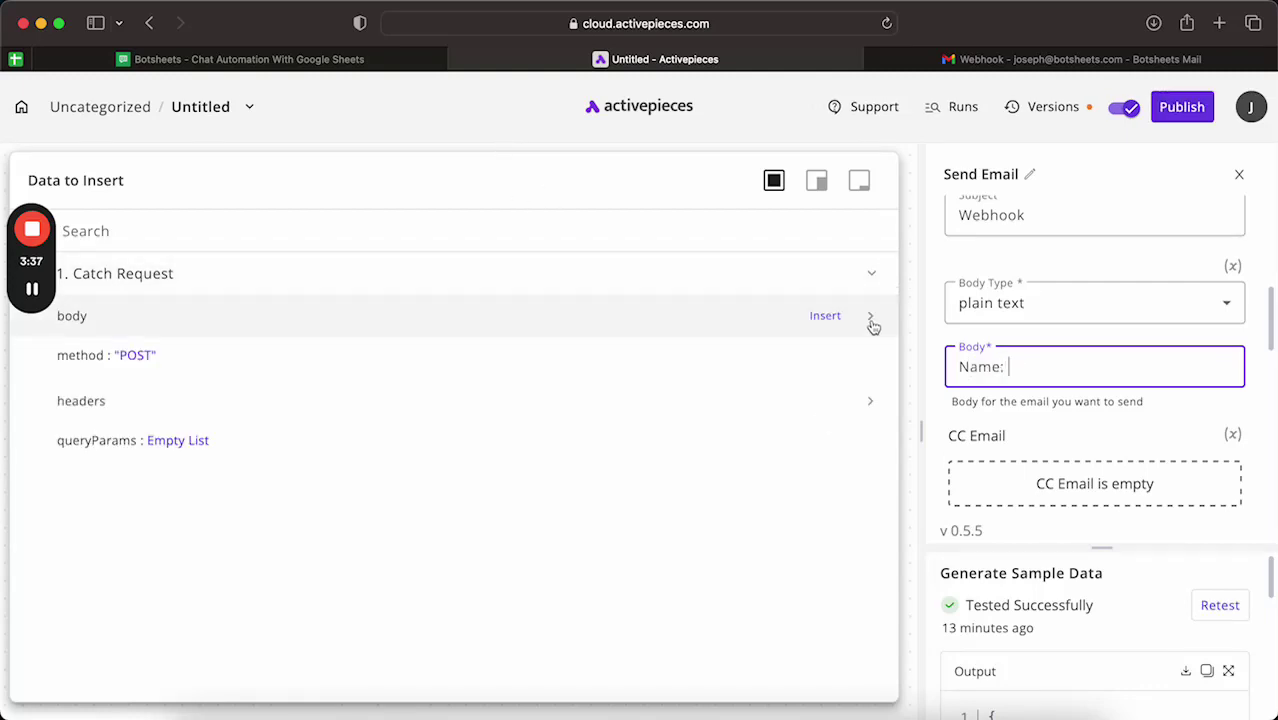
type("e:")
left_click(871, 318)
left_click(1029, 367)
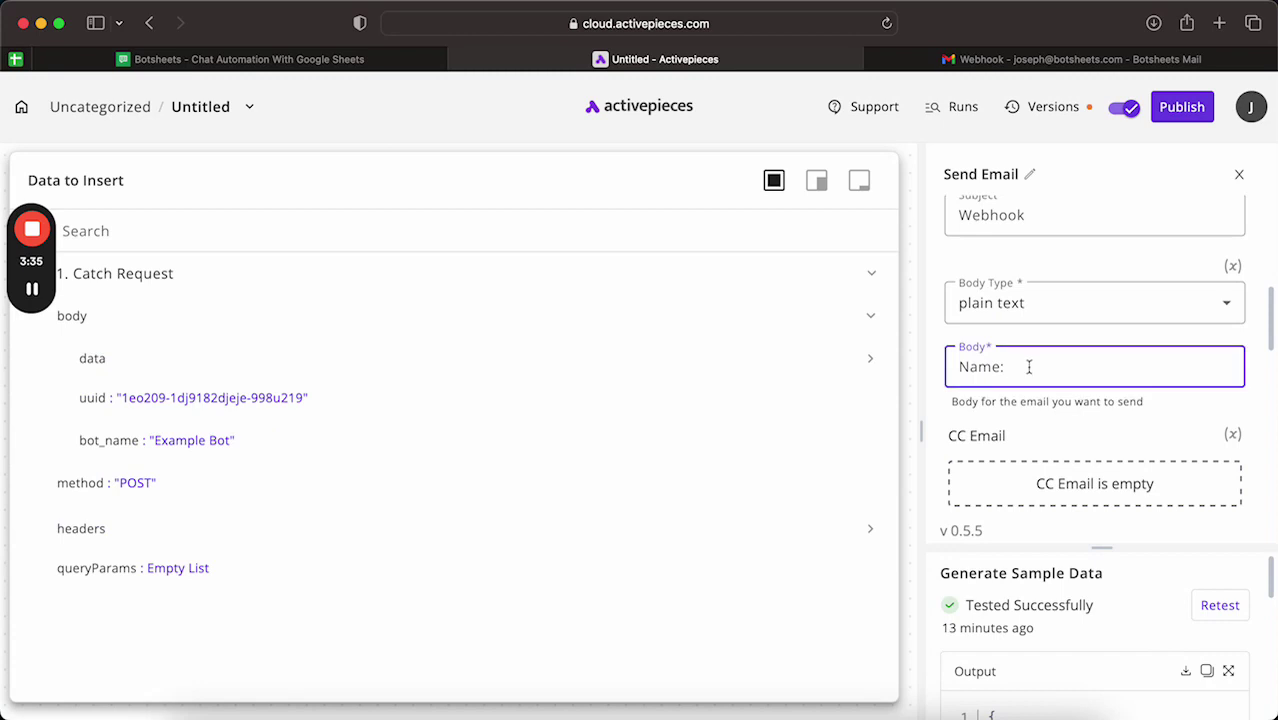
key("super+a")
type("Hi")
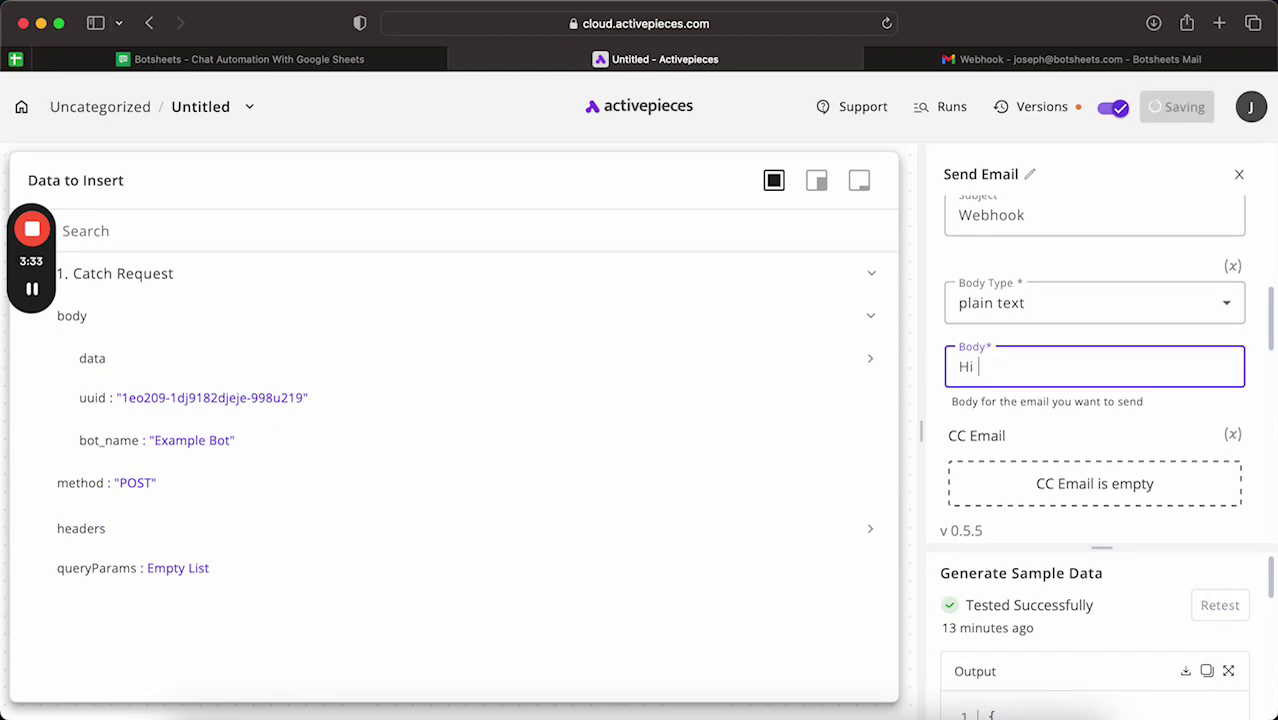
left_click(872, 360)
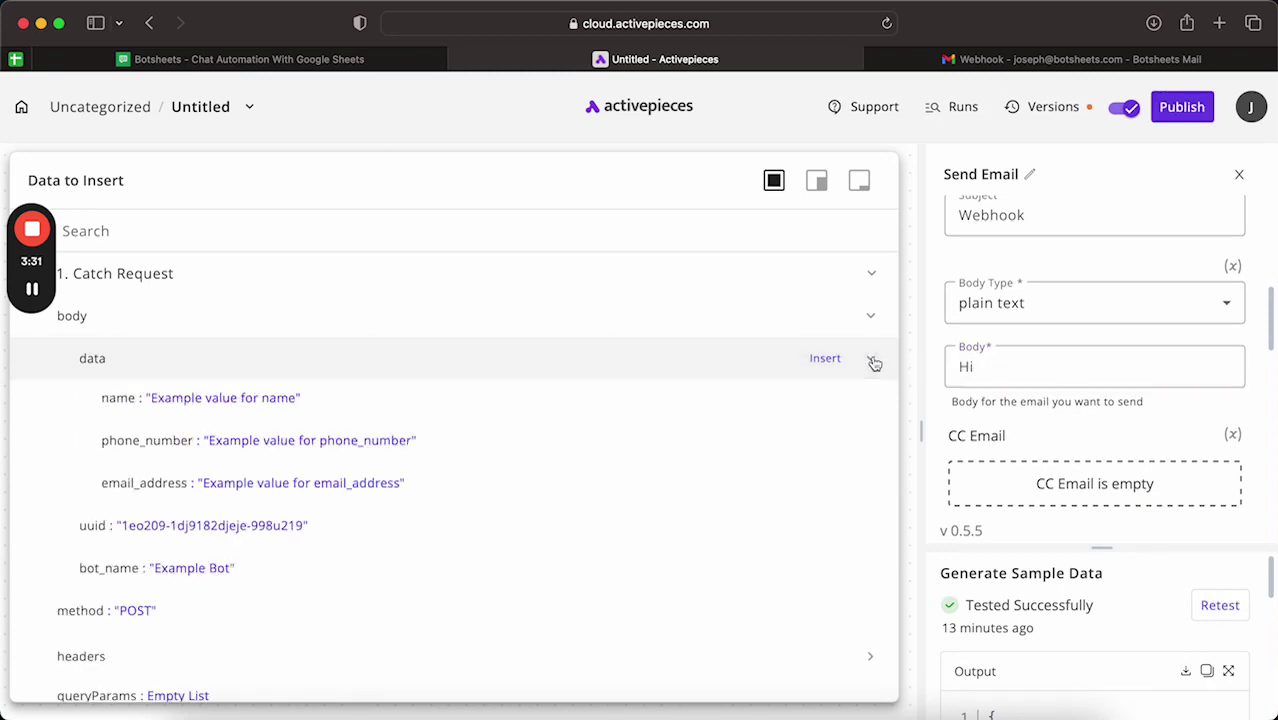
left_click(861, 401)
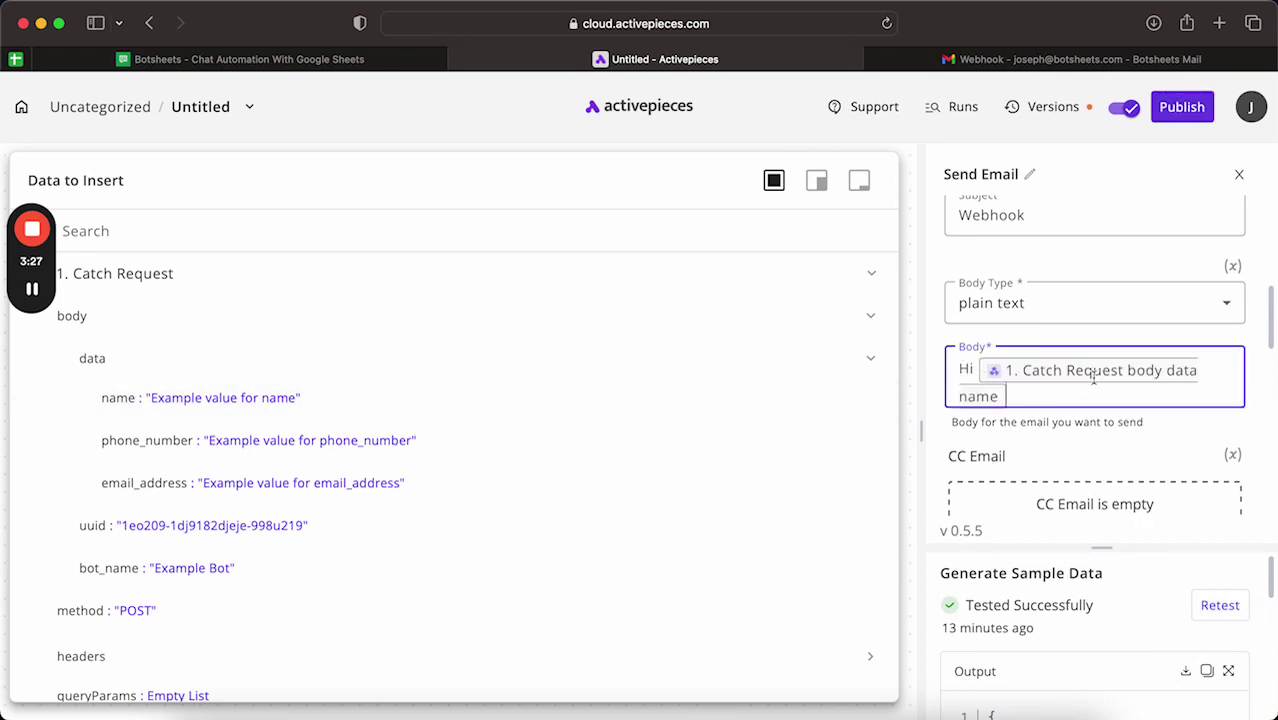
Step: Add 'Phone:' and 'Email:' lines mapped to phone_number and email_address
key("Return")
key("Return")
type("Phone:")
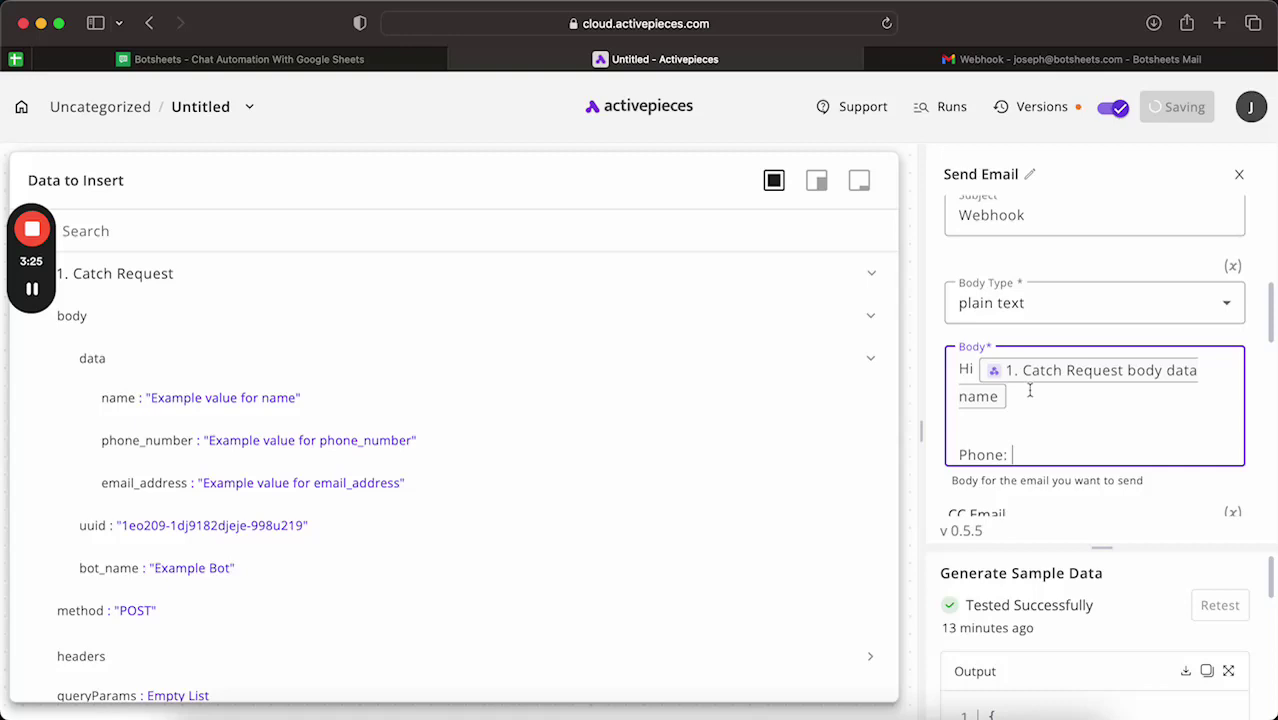
left_click(860, 442)
key("Return")
key("Return")
type("Ema")
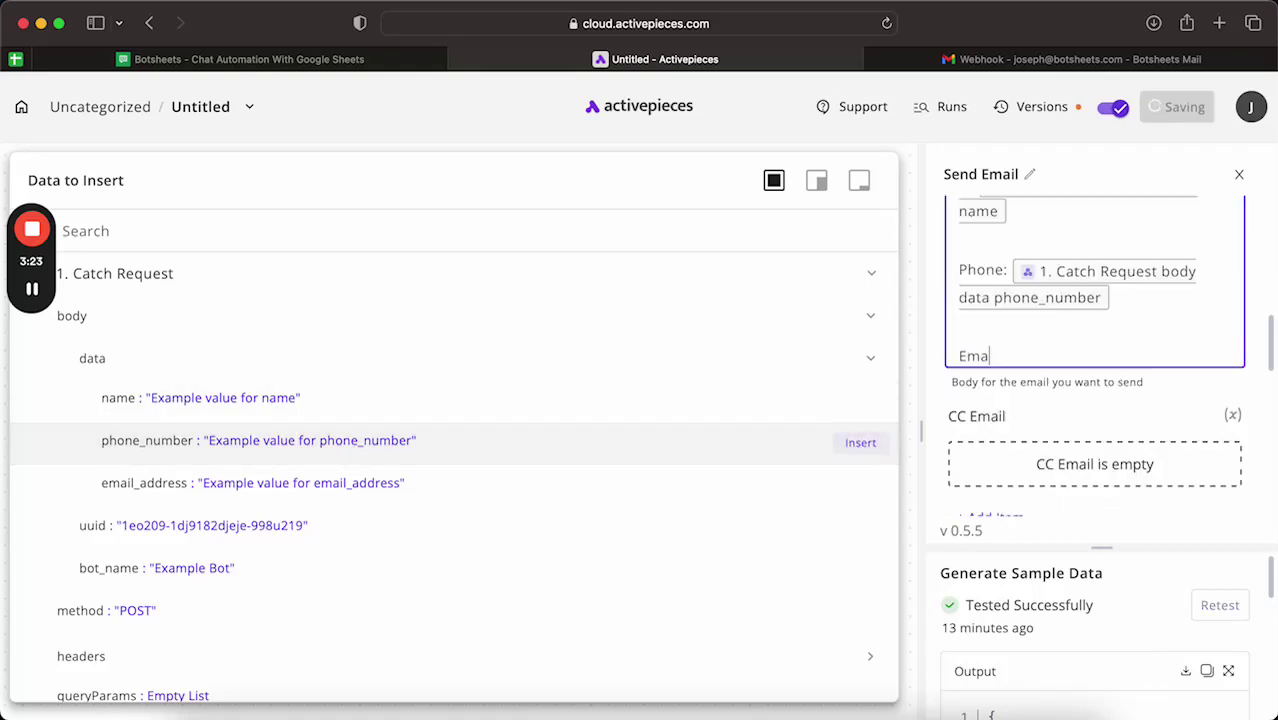
type("il:")
left_click(859, 486)
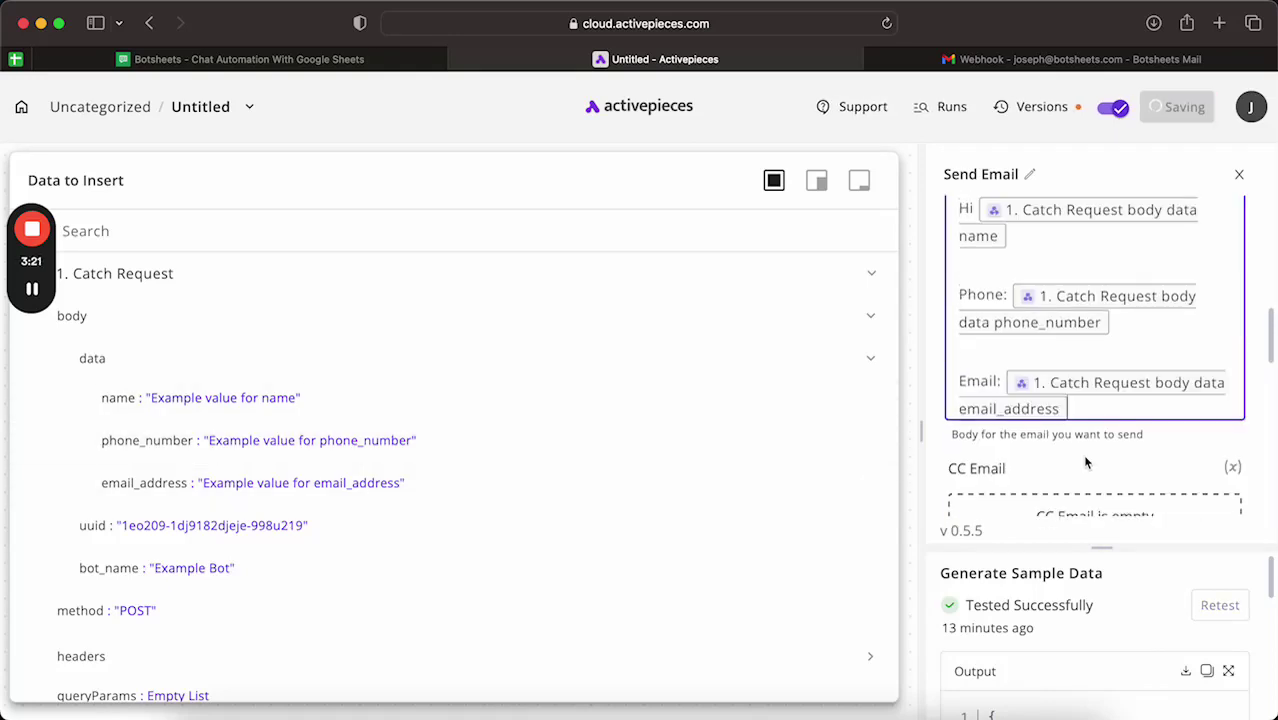
left_click(1088, 458)
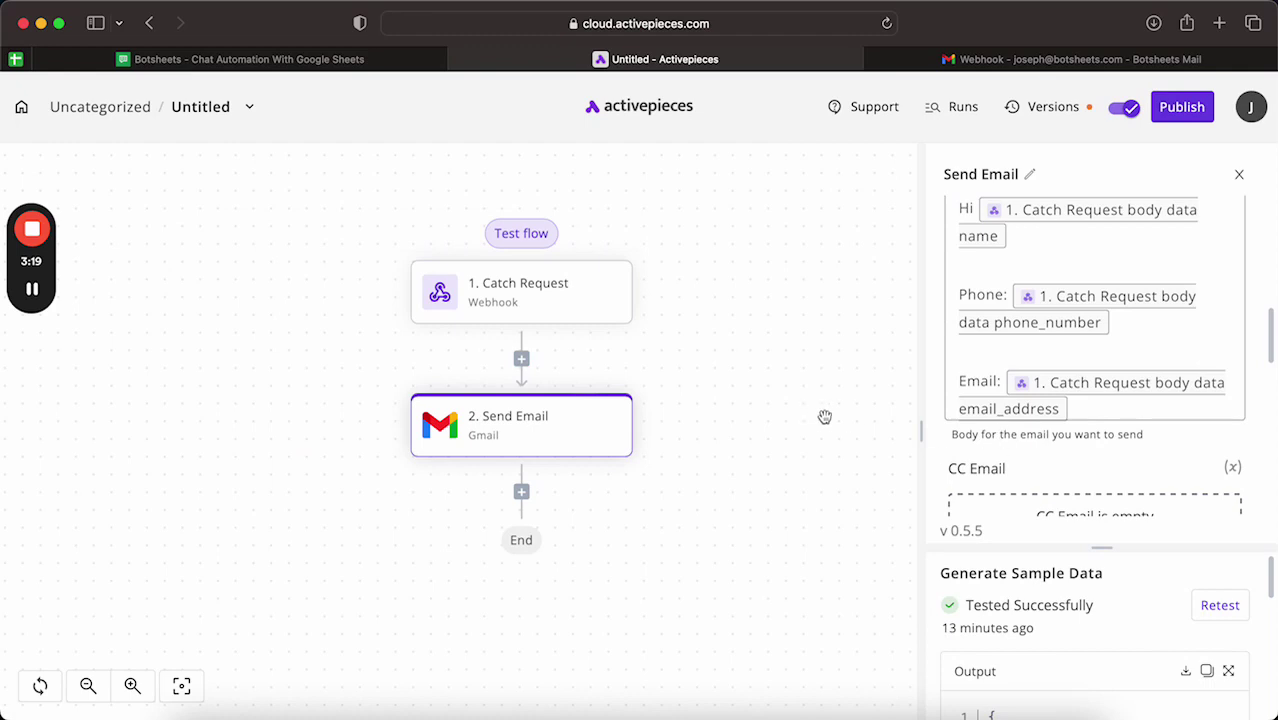
Step: Publish the updated Activepieces flow and return to the Botsheets chatbot tab
scroll(1048, 307, "up", 5)
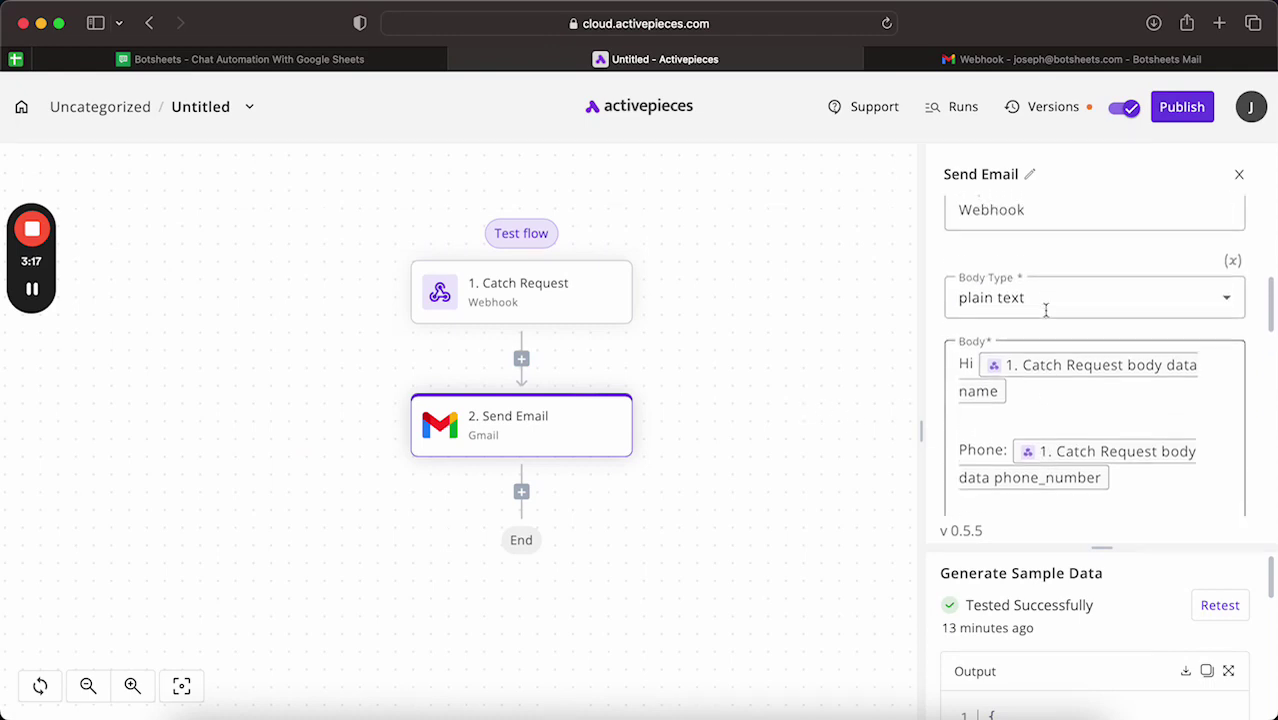
left_click(1172, 110)
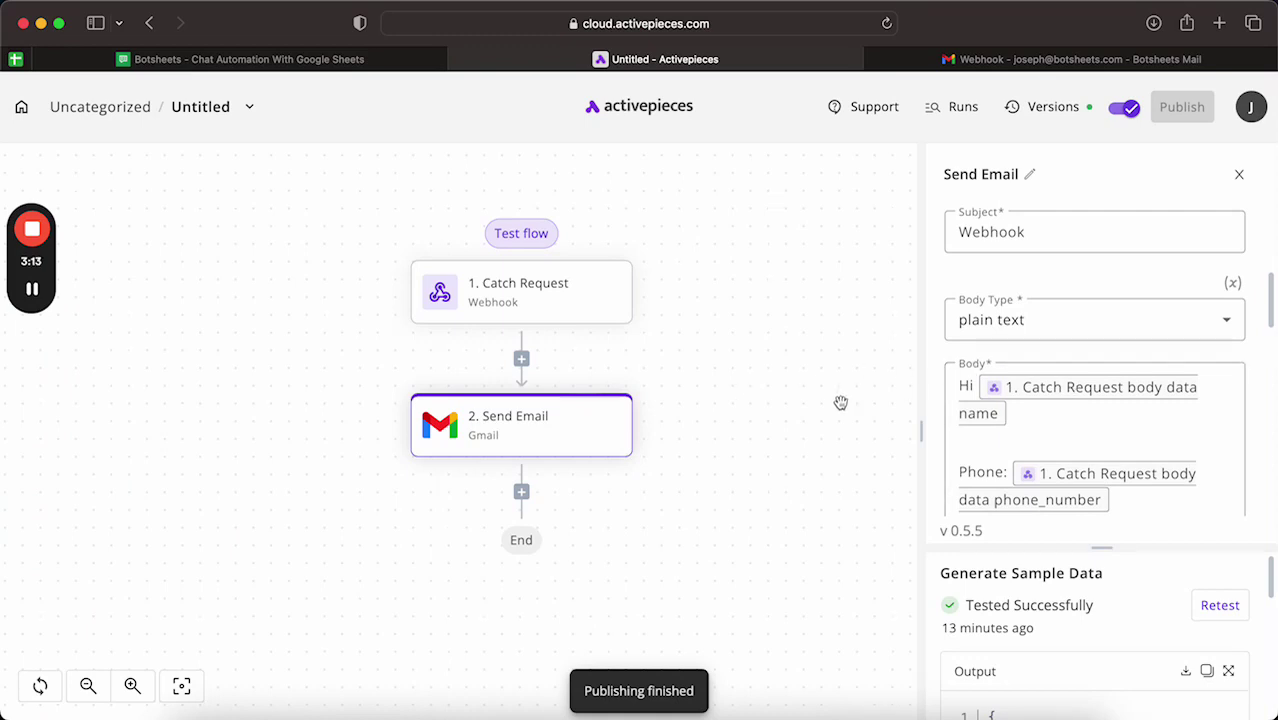
scroll(1010, 398, "down", 5)
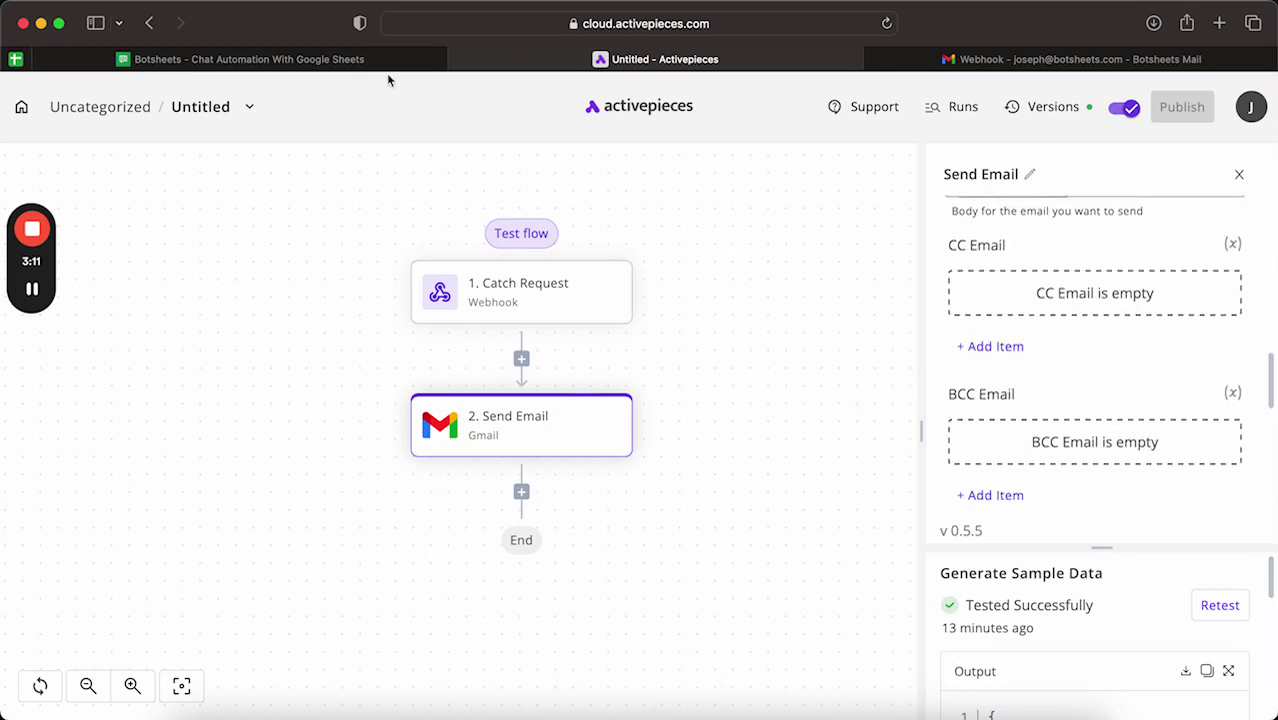
left_click(348, 62)
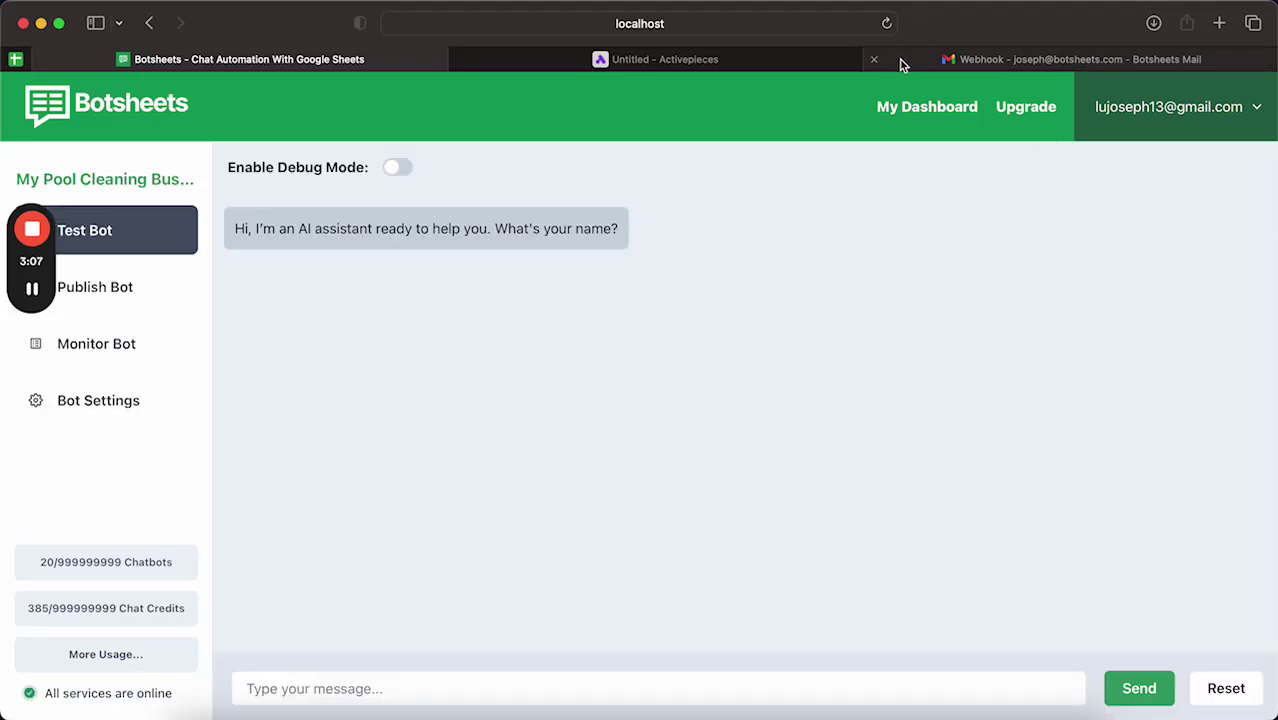
Step: Send the Test Bot a lead name, then a message giving the lead's e-mail address
left_click(444, 677)
type("Jo")
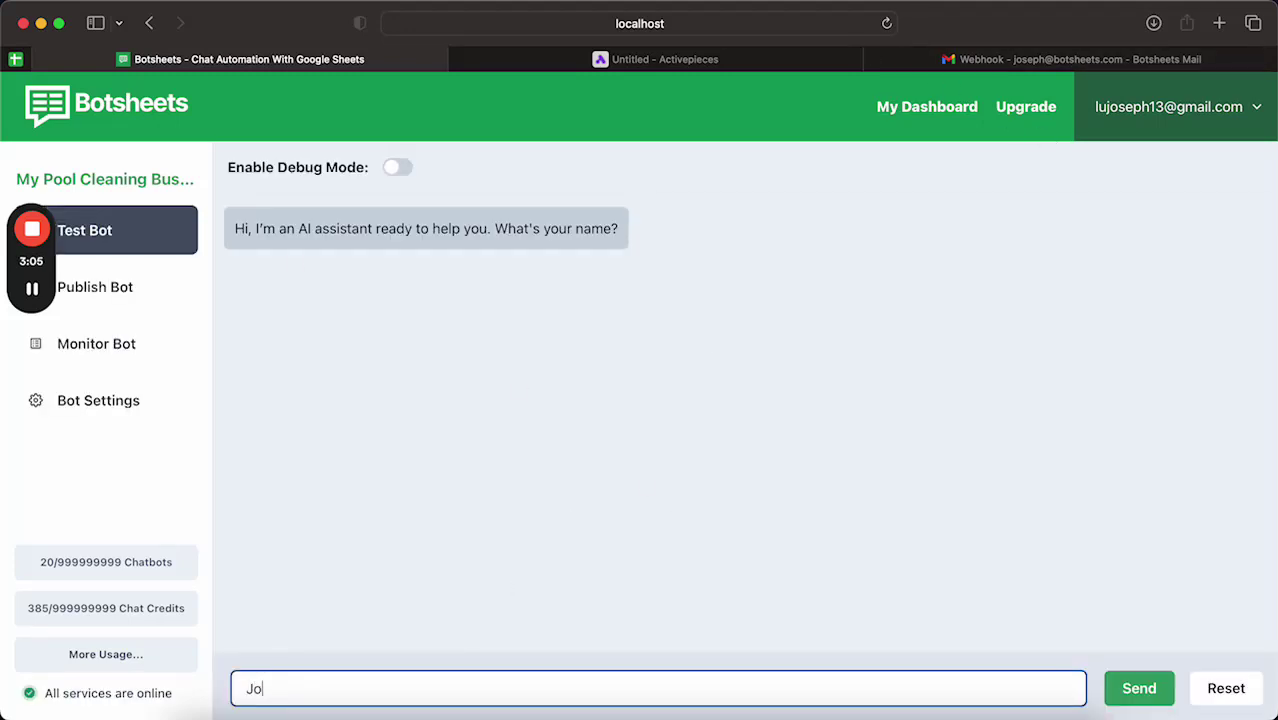
type("seph")
key("Return")
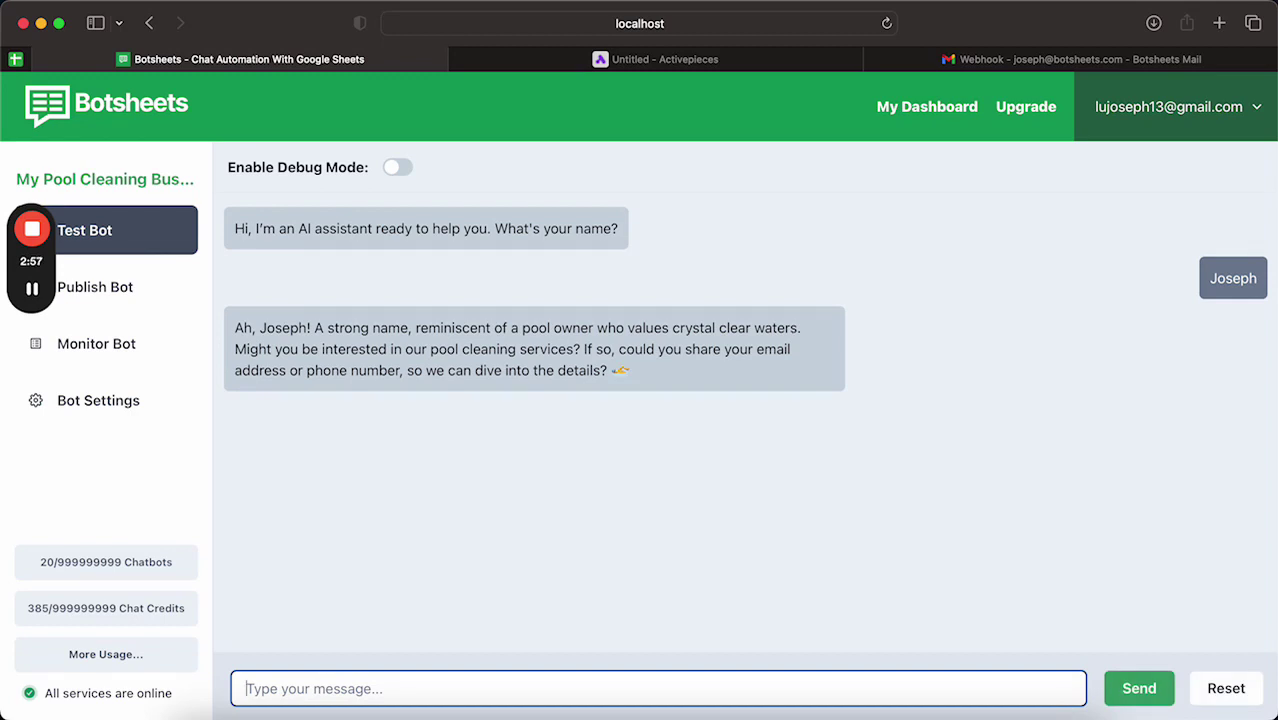
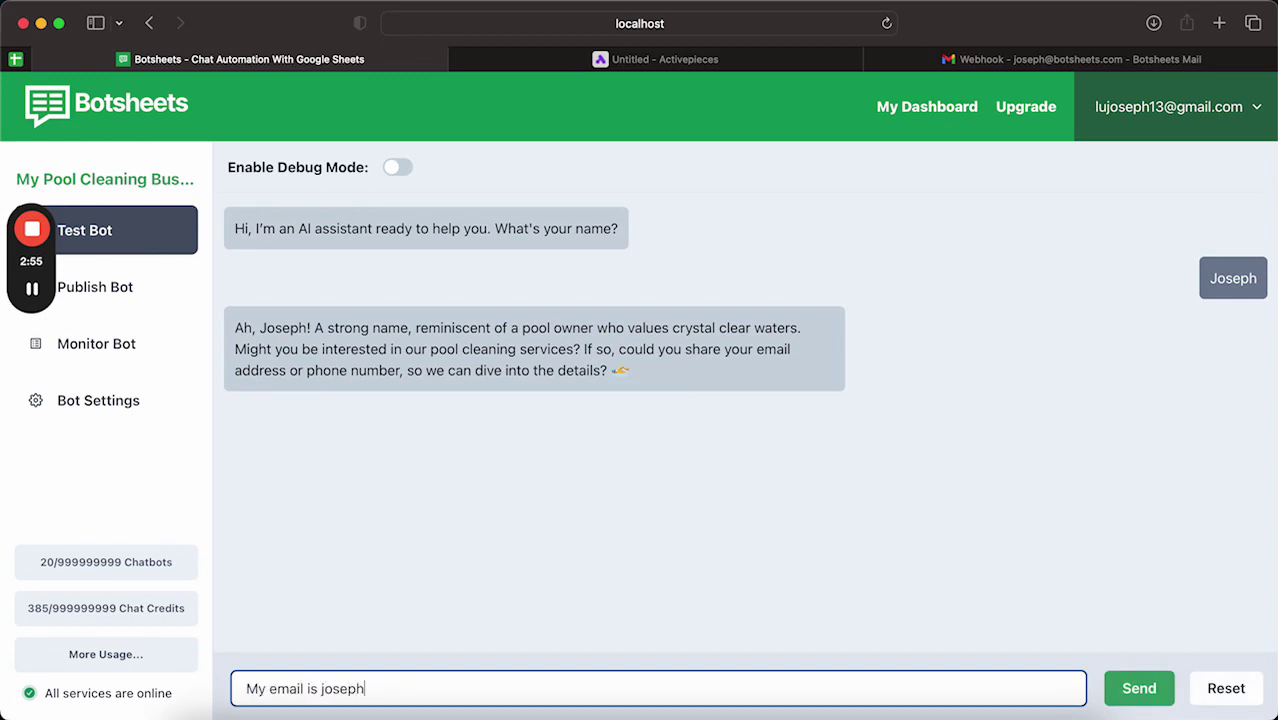
key("Return")
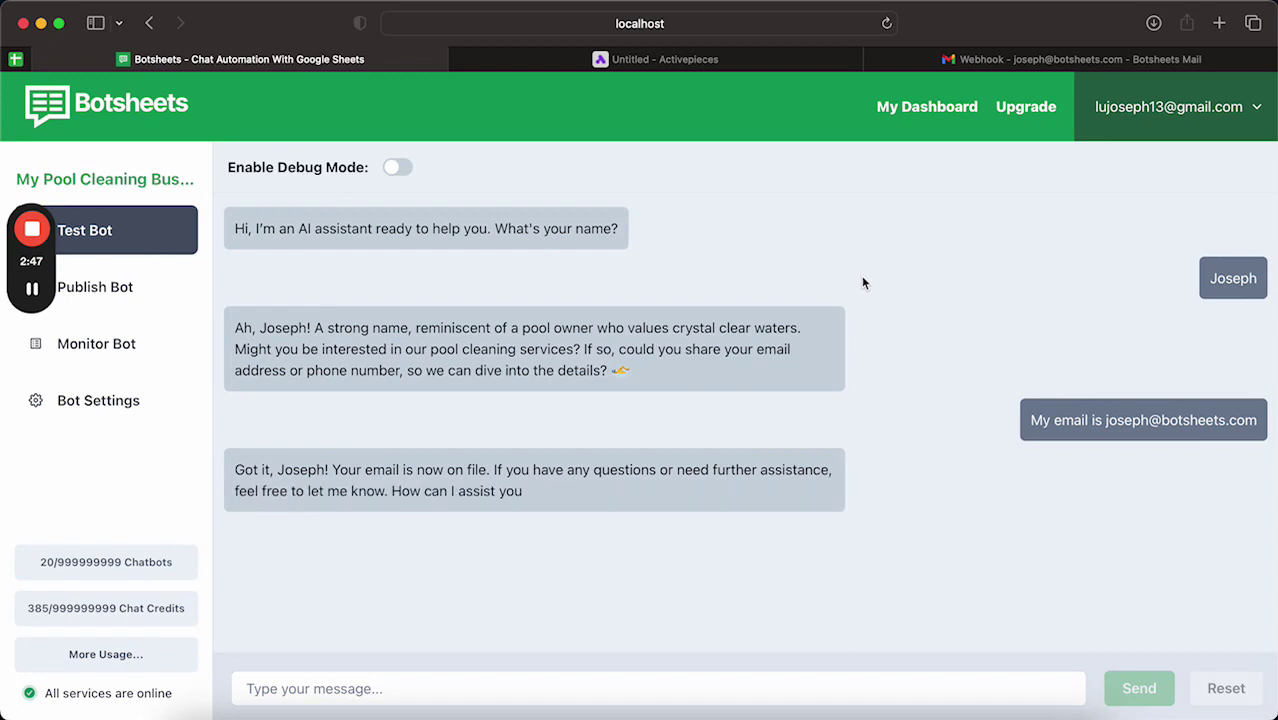
Step: Refresh Gmail's Sent list and open the newest Webhook email greeting the lead by name
left_click(949, 66)
left_click(312, 150)
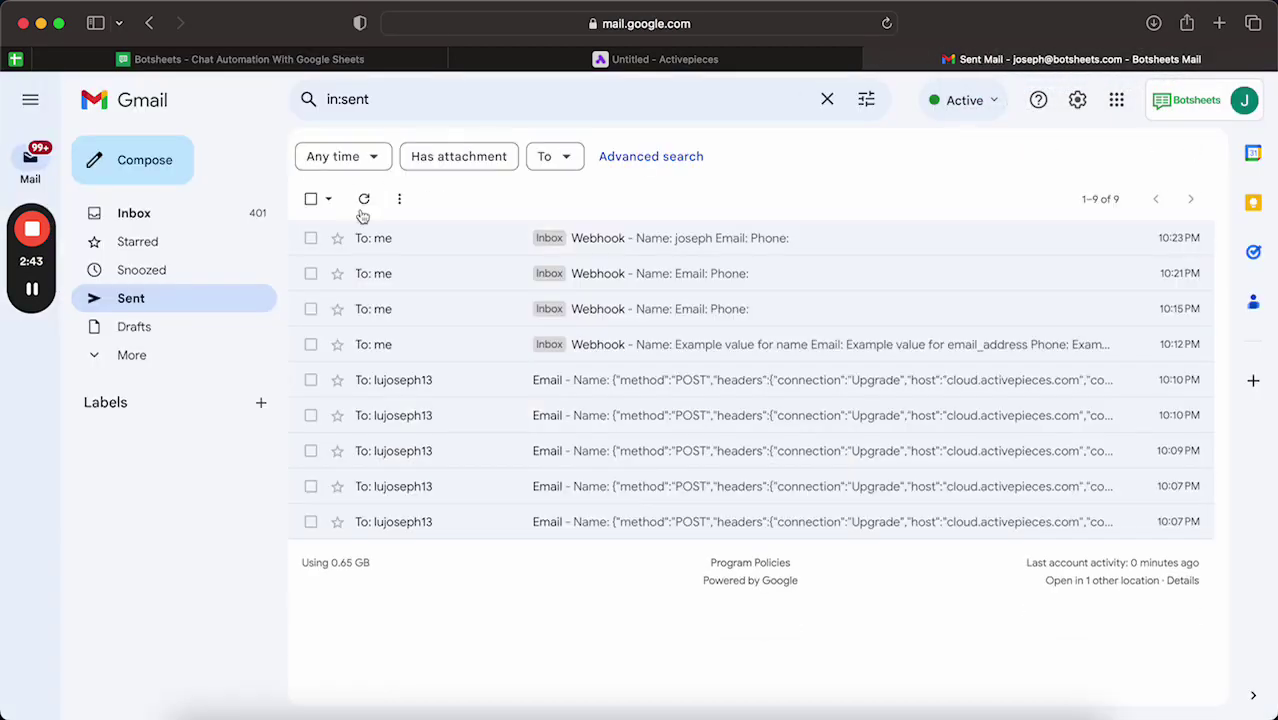
left_click(366, 204)
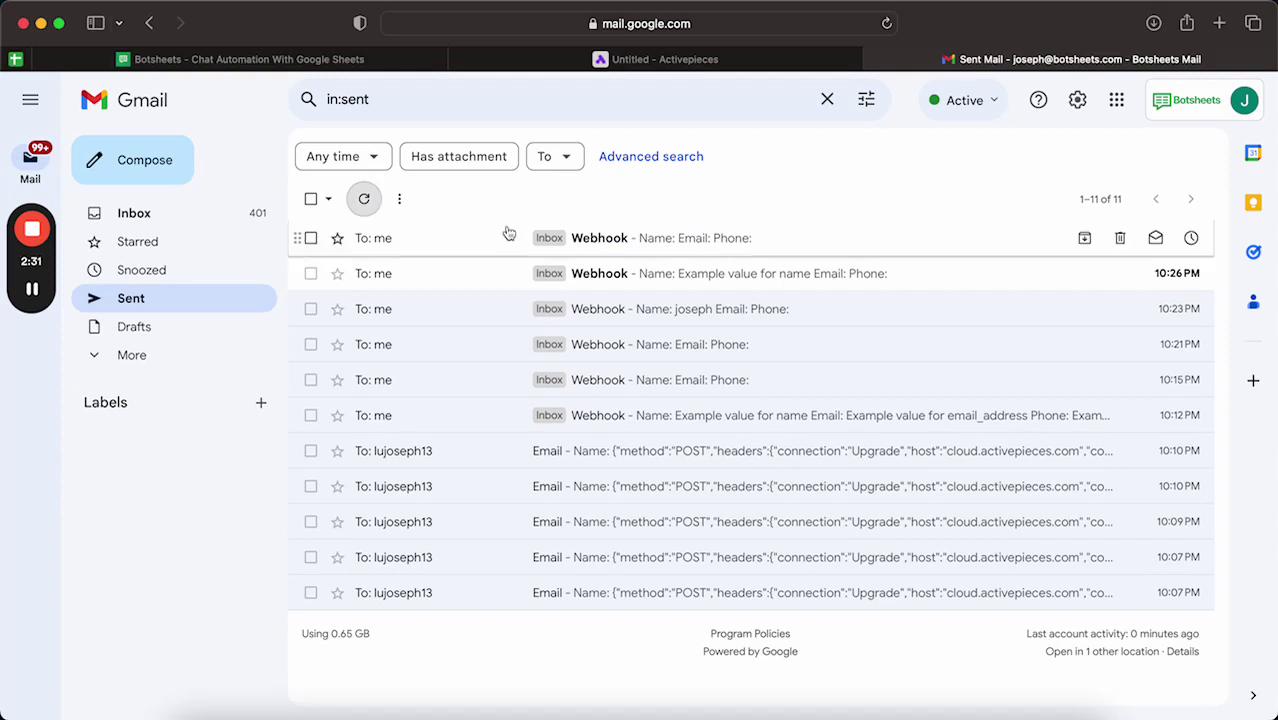
left_click(364, 200)
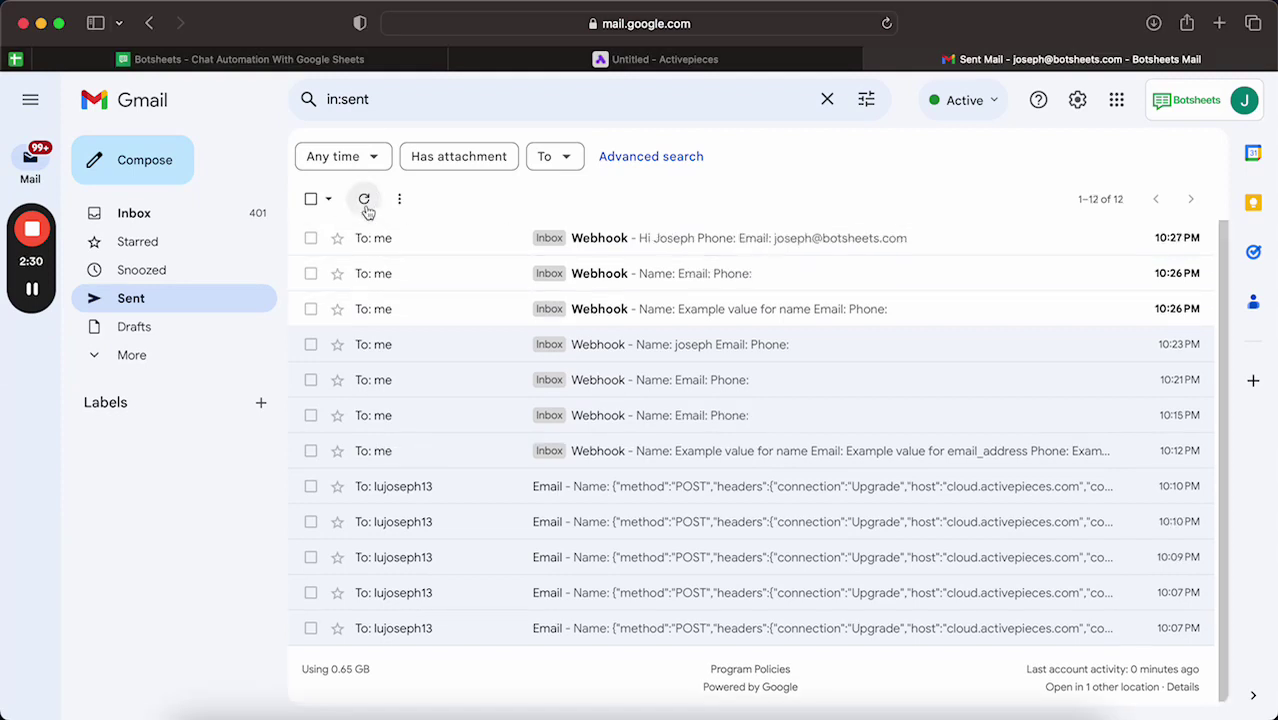
left_click(685, 245)
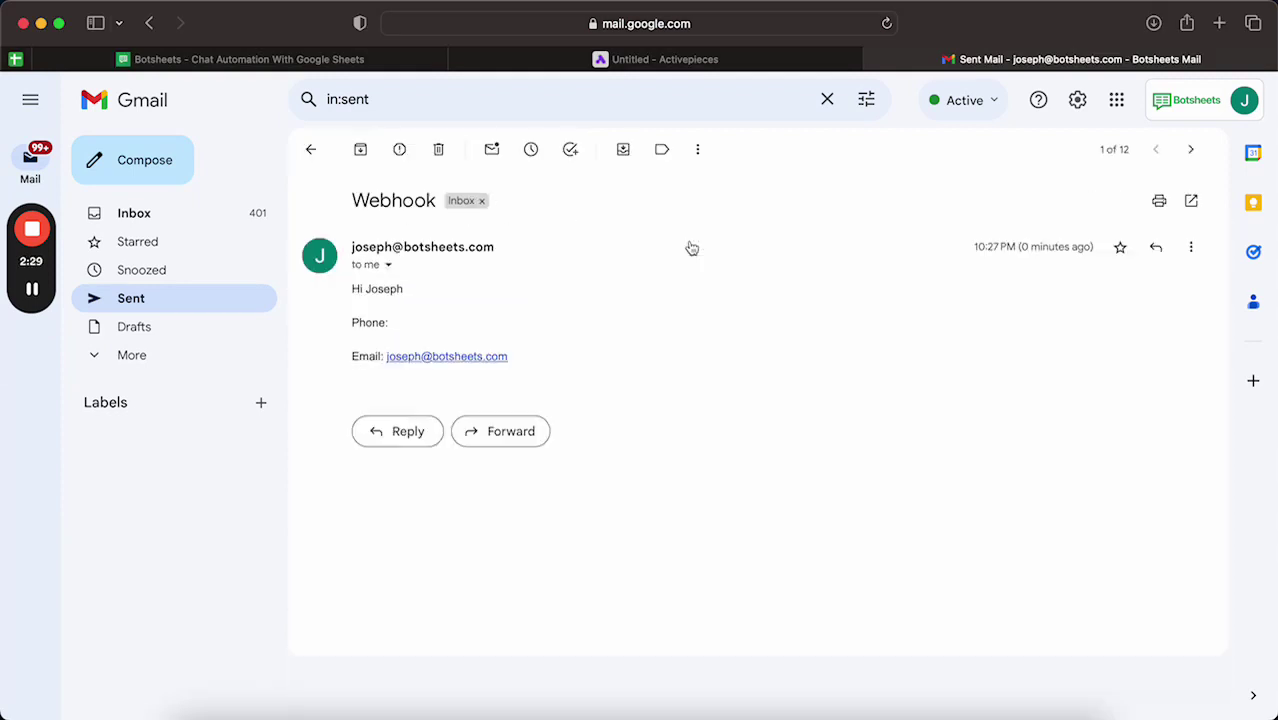
left_click_drag(365, 289, 417, 291)
left_click(401, 309)
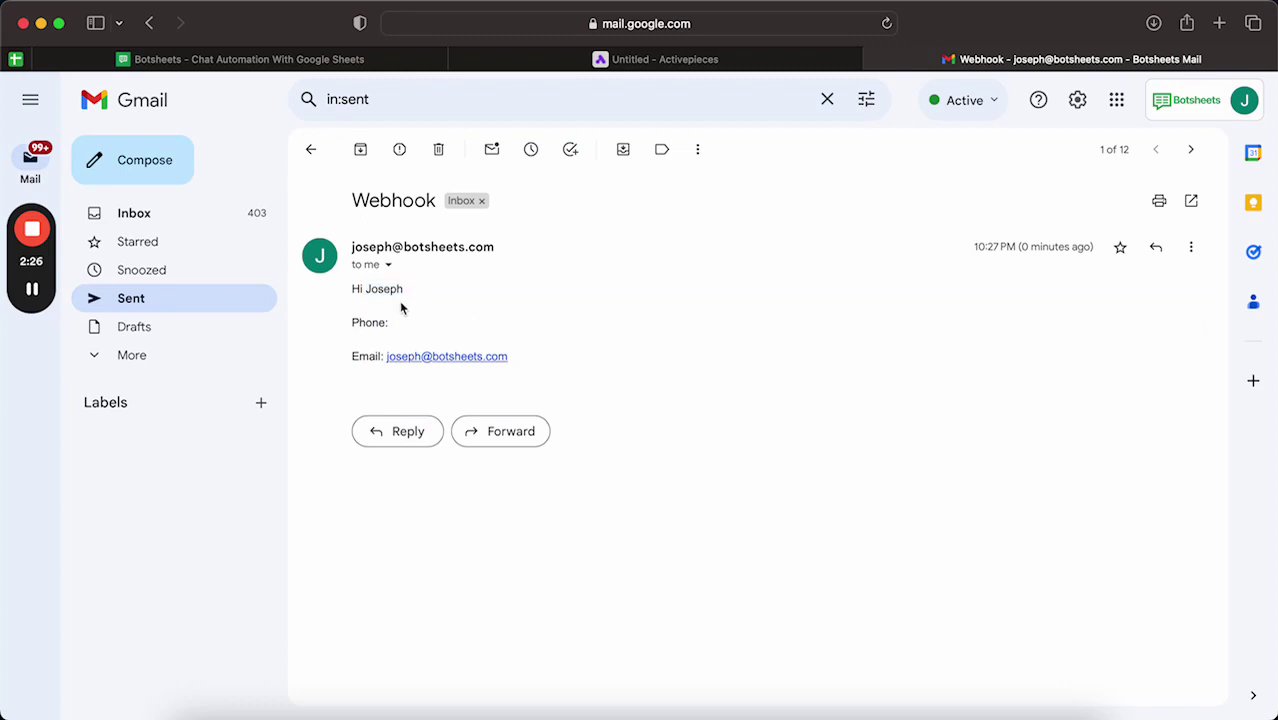
Step: Compare the email with the Botsheets chat: Phone line empty, Email line matching the address given
left_click(275, 59)
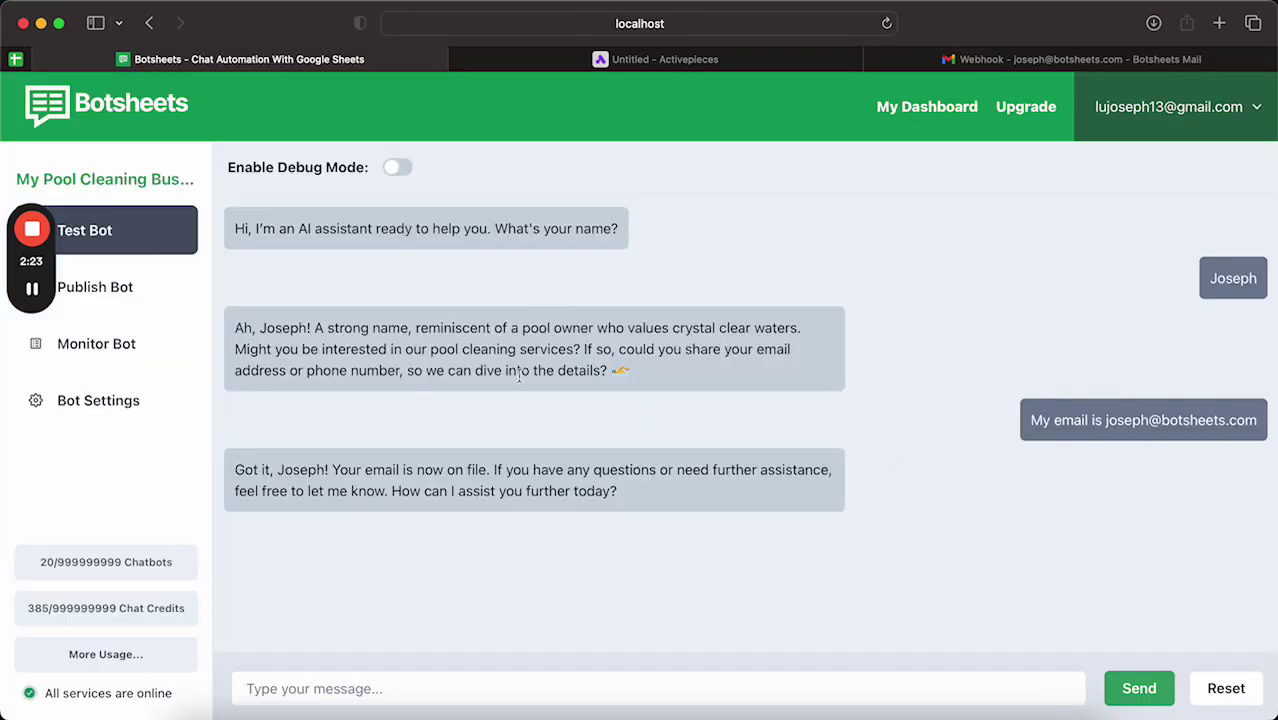
left_click_drag(407, 371, 321, 374)
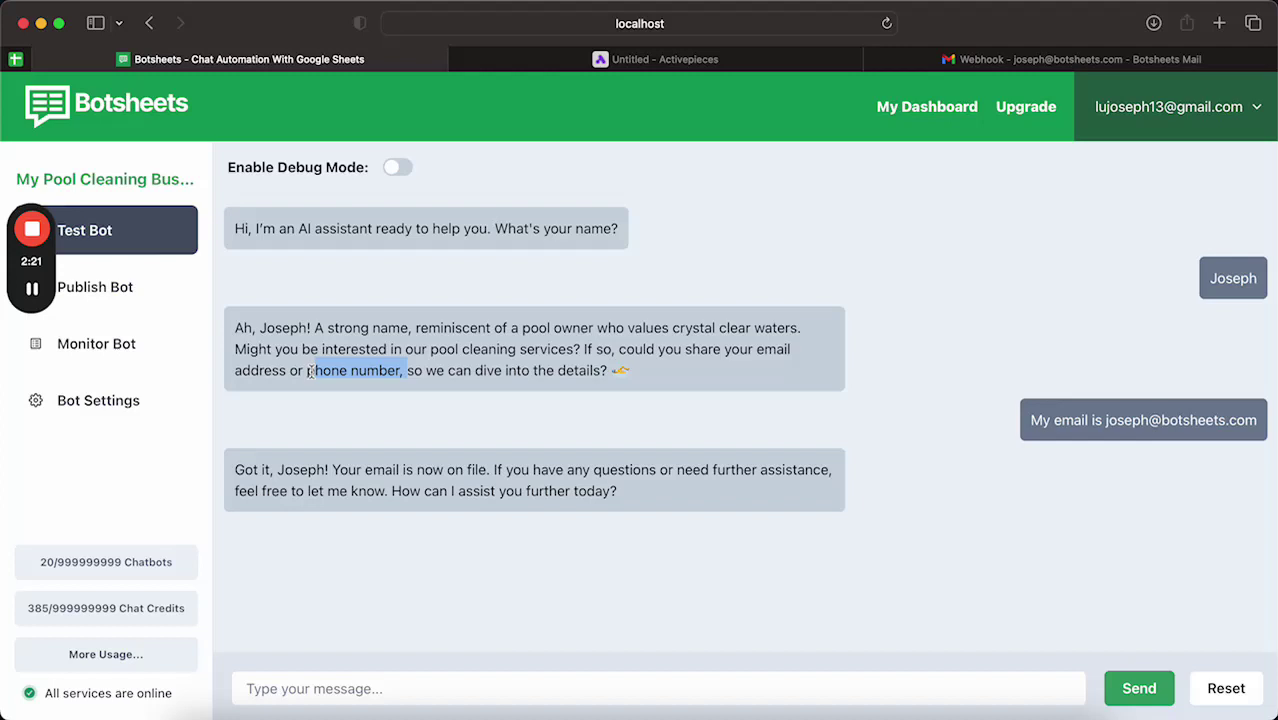
left_click(310, 372)
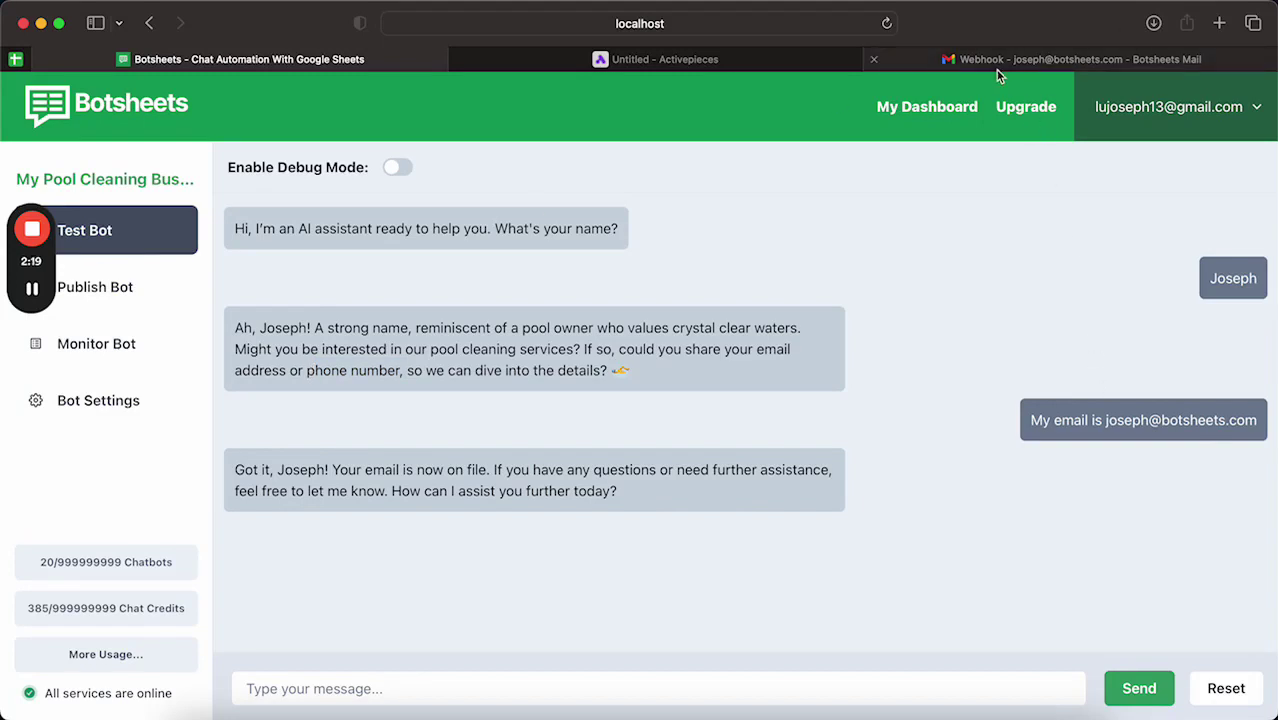
left_click(921, 60)
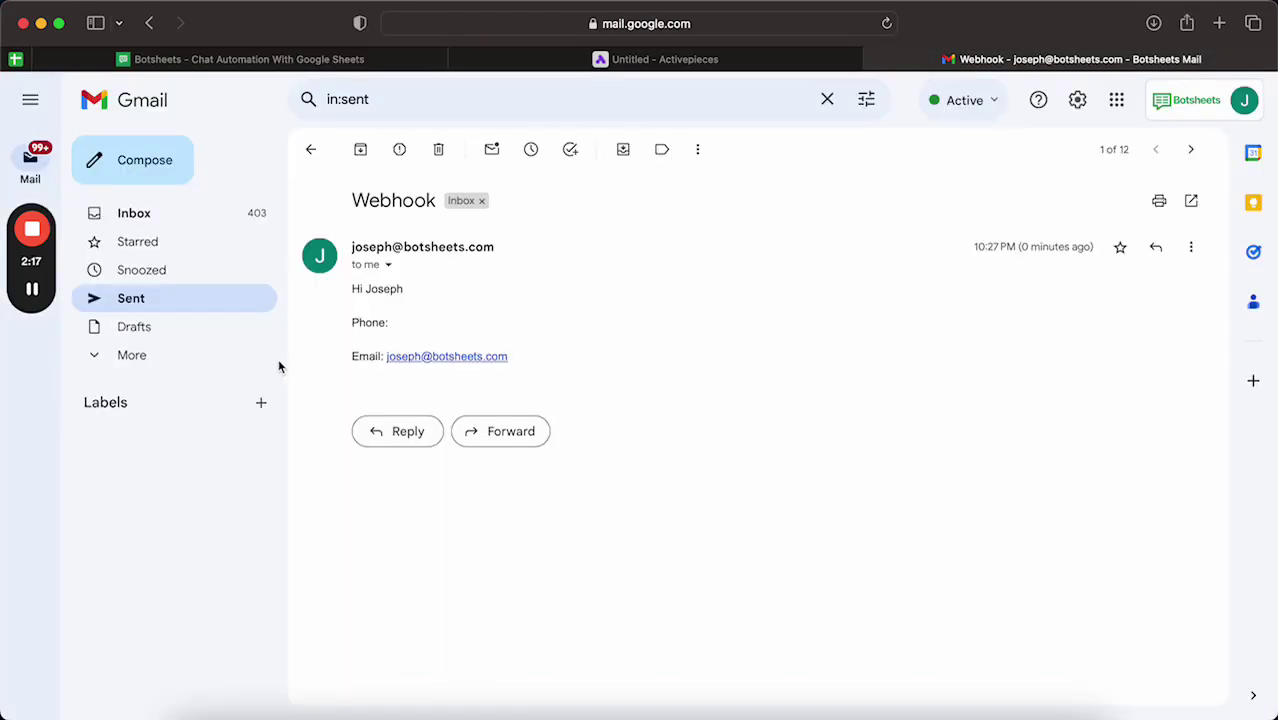
left_click_drag(355, 322, 414, 329)
left_click(414, 329)
left_click(318, 62)
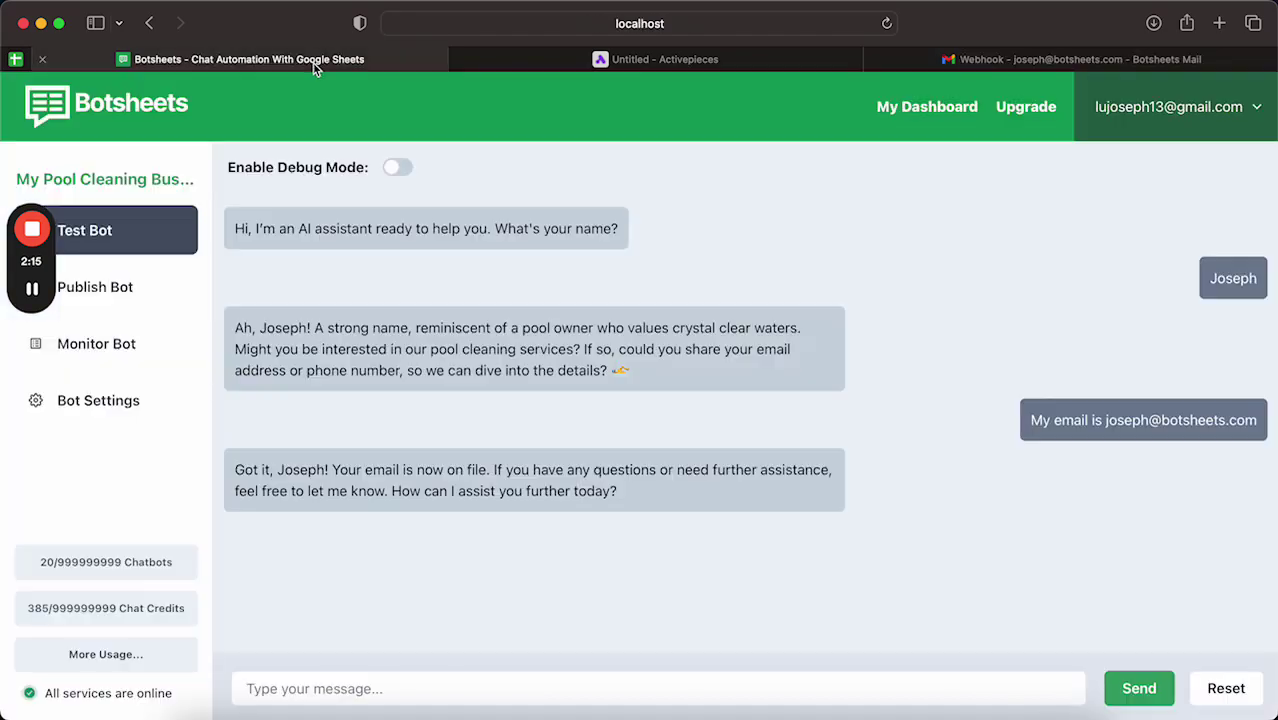
double_click(1128, 415)
left_click(1083, 60)
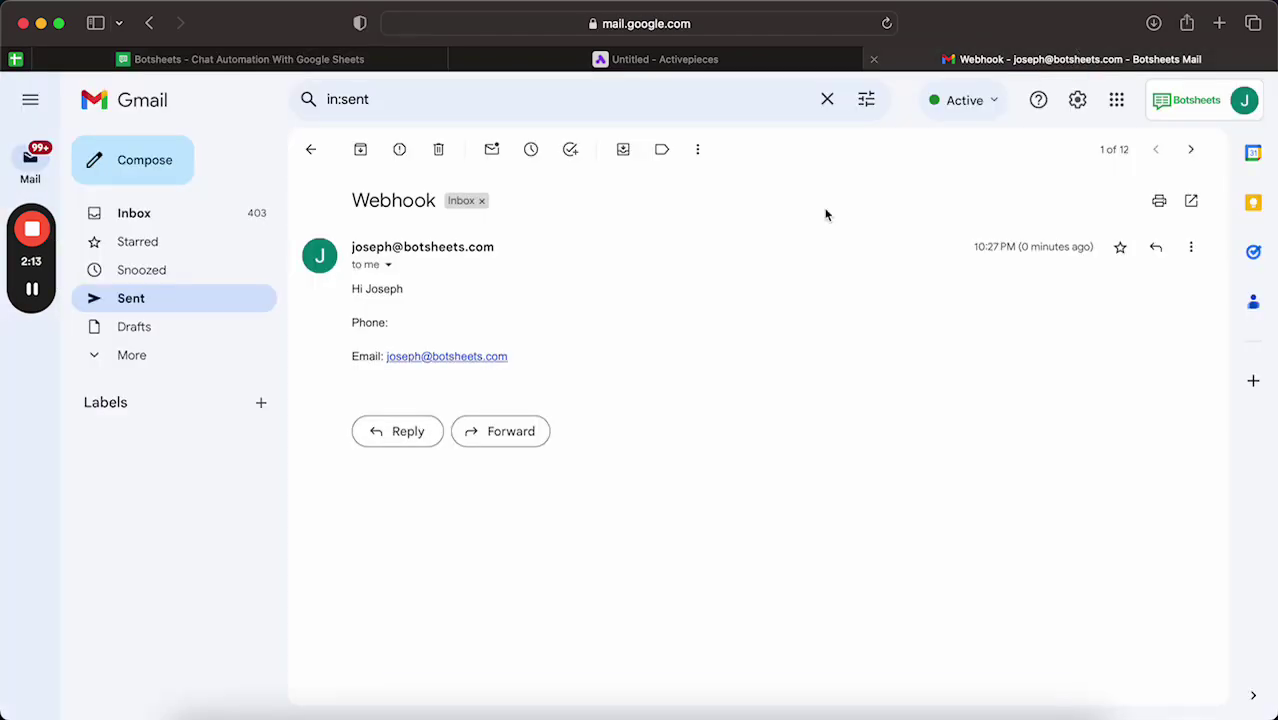
left_click_drag(517, 369, 365, 356)
left_click(362, 322)
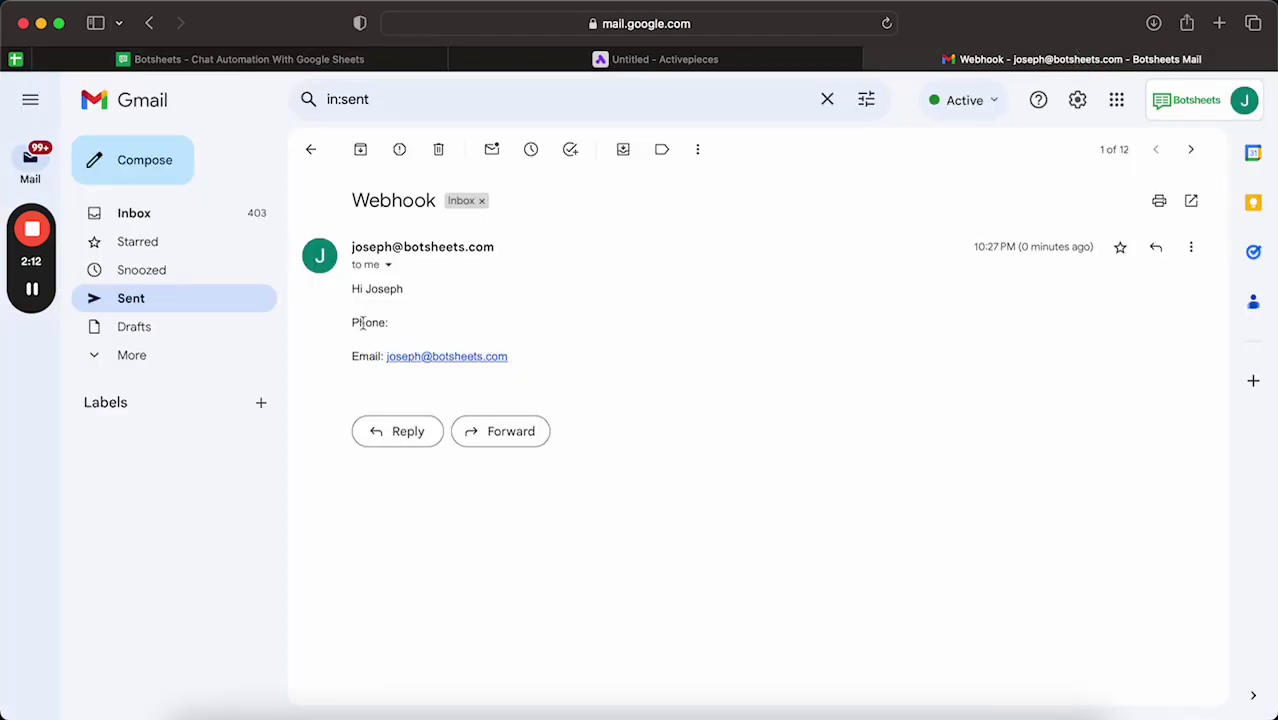
Step: Inspect the newest run's captured lead output in Runs, then switch to Edit Flow
left_click(557, 66)
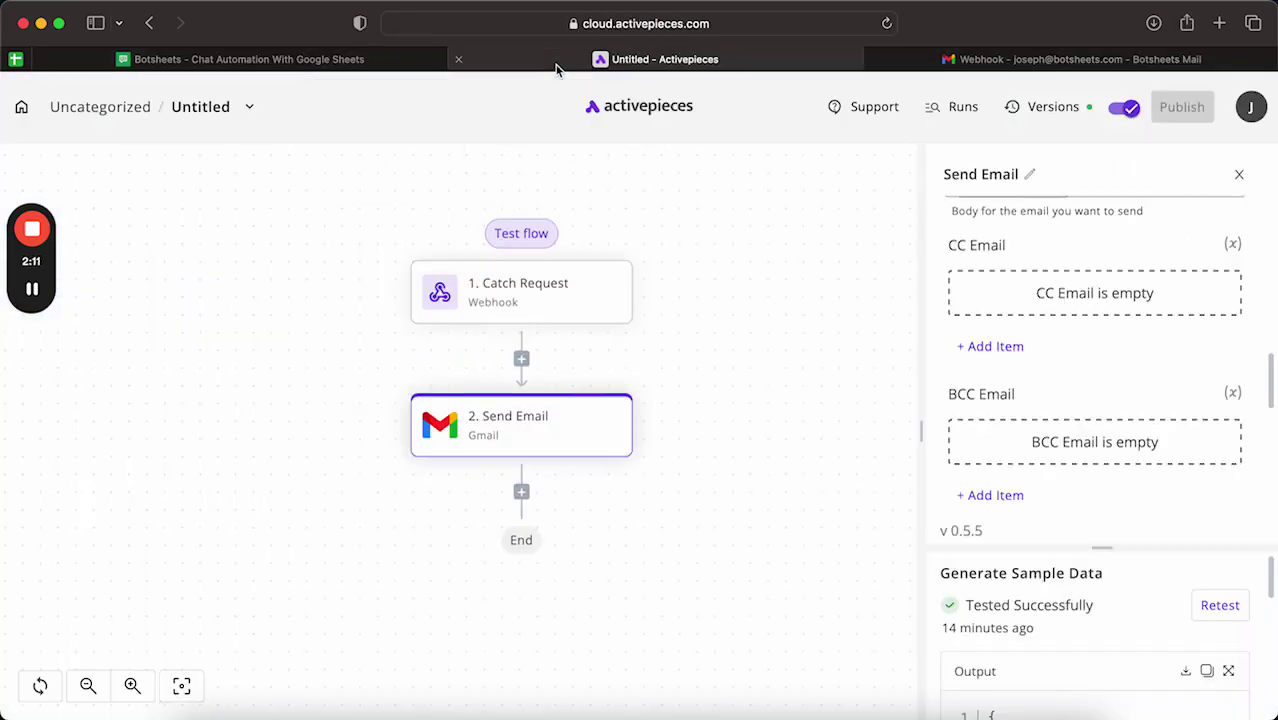
left_click(960, 108)
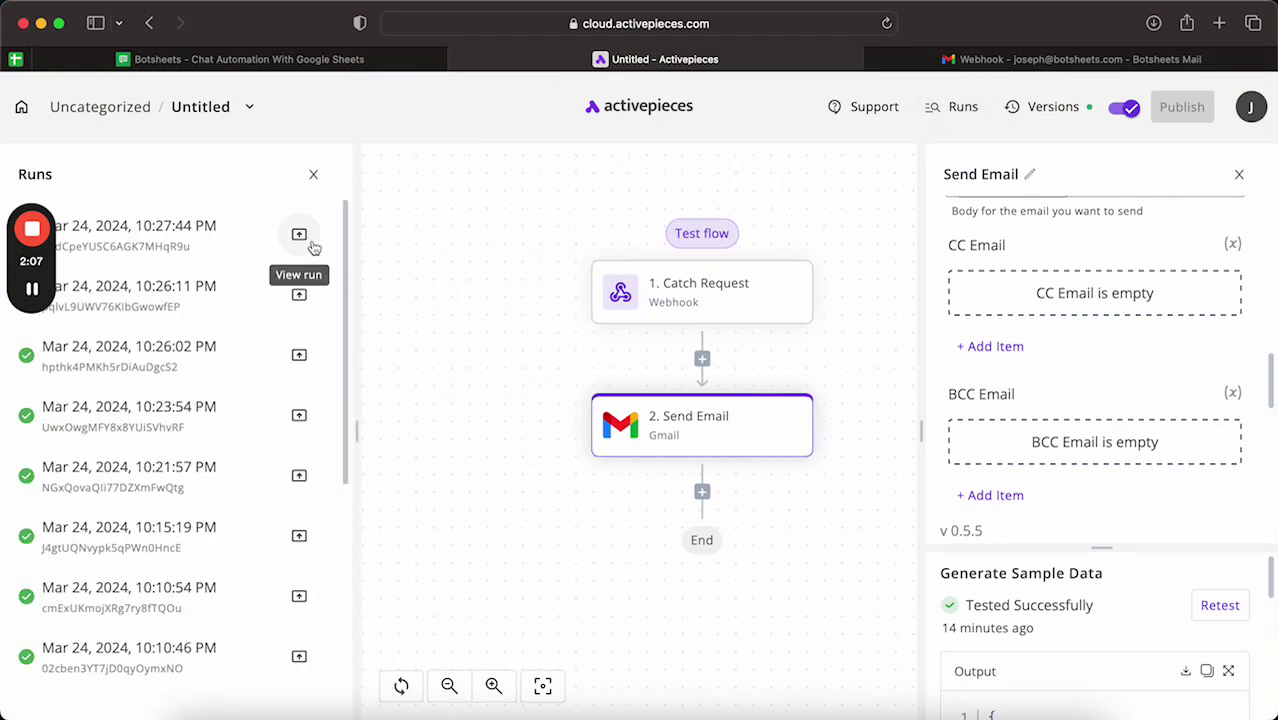
left_click(307, 247)
scroll(188, 476, "down", 1)
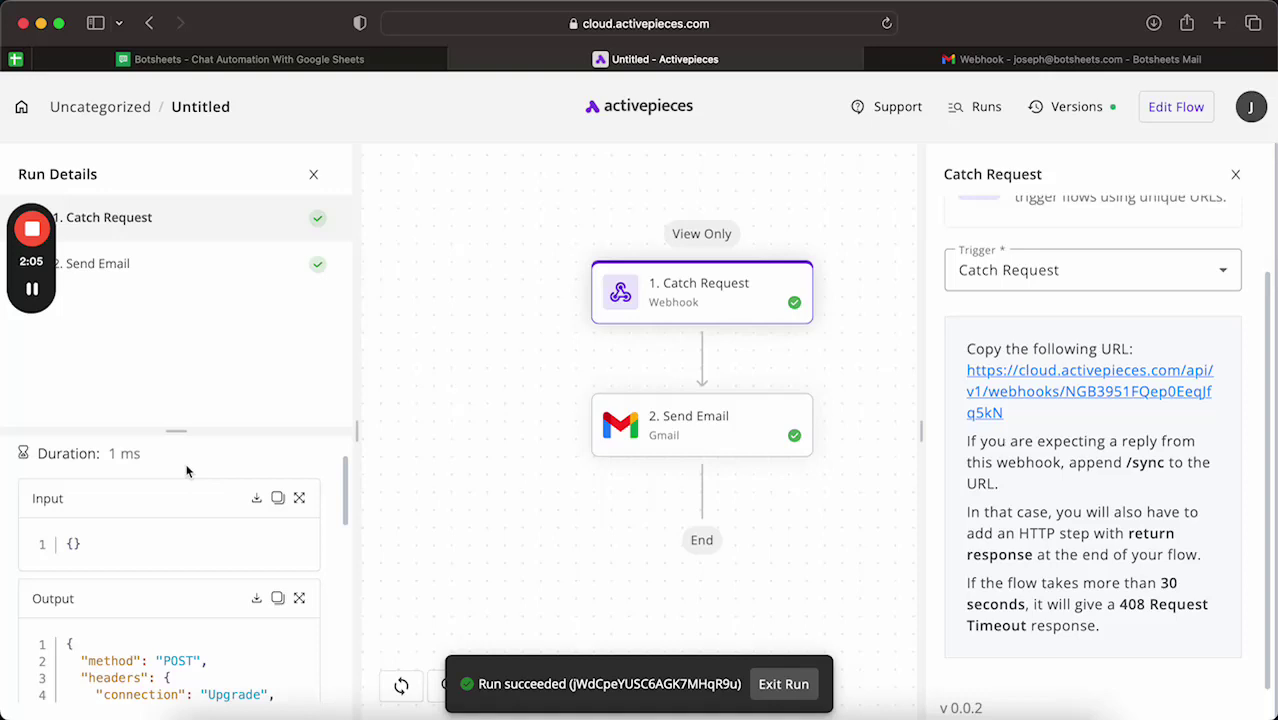
scroll(170, 608, "down", 10)
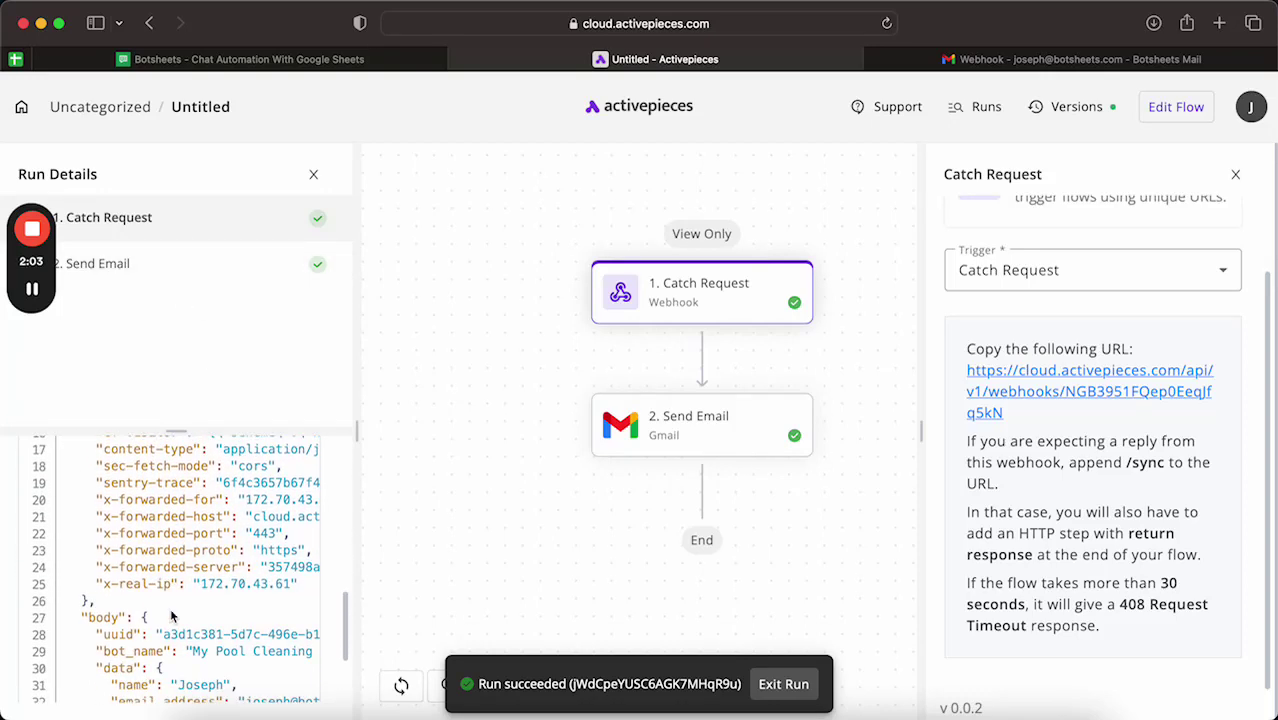
left_click_drag(224, 635, 227, 630)
left_click(227, 630)
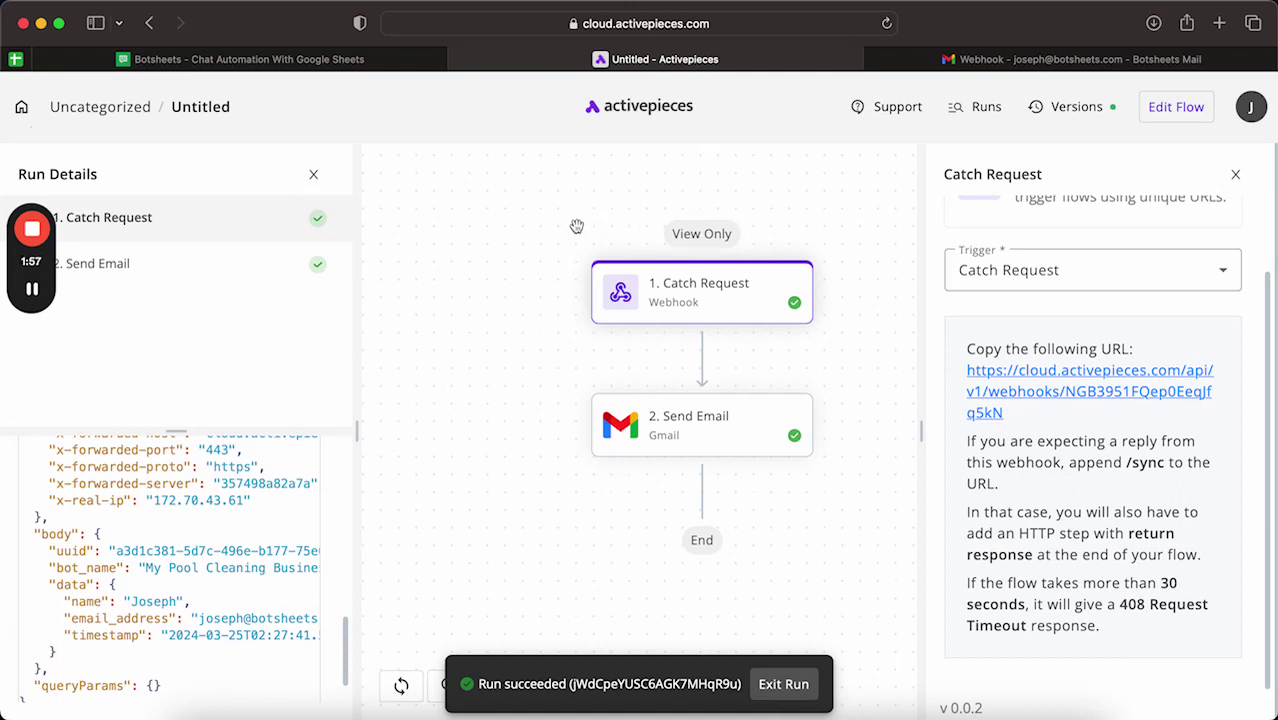
left_click(1177, 108)
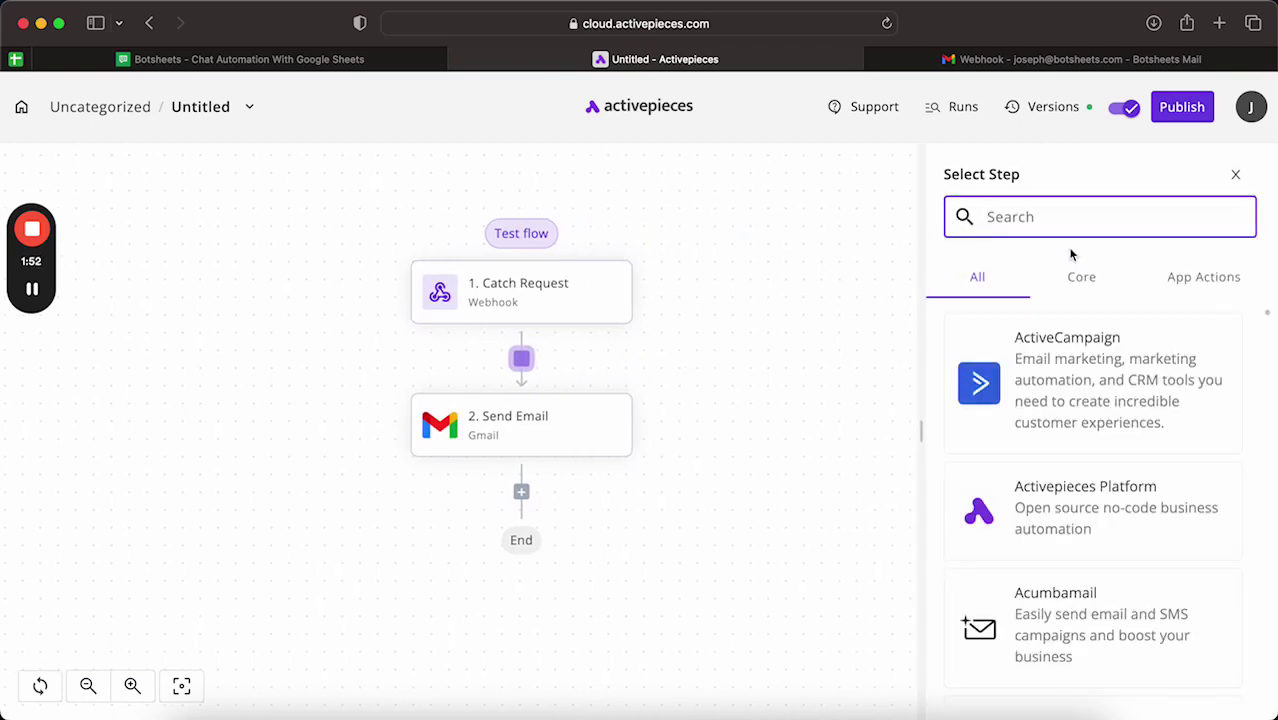
Step: Add a Data Mapper Advanced Mapping step after Catch Request, found by searching 'da'
left_click(1080, 278)
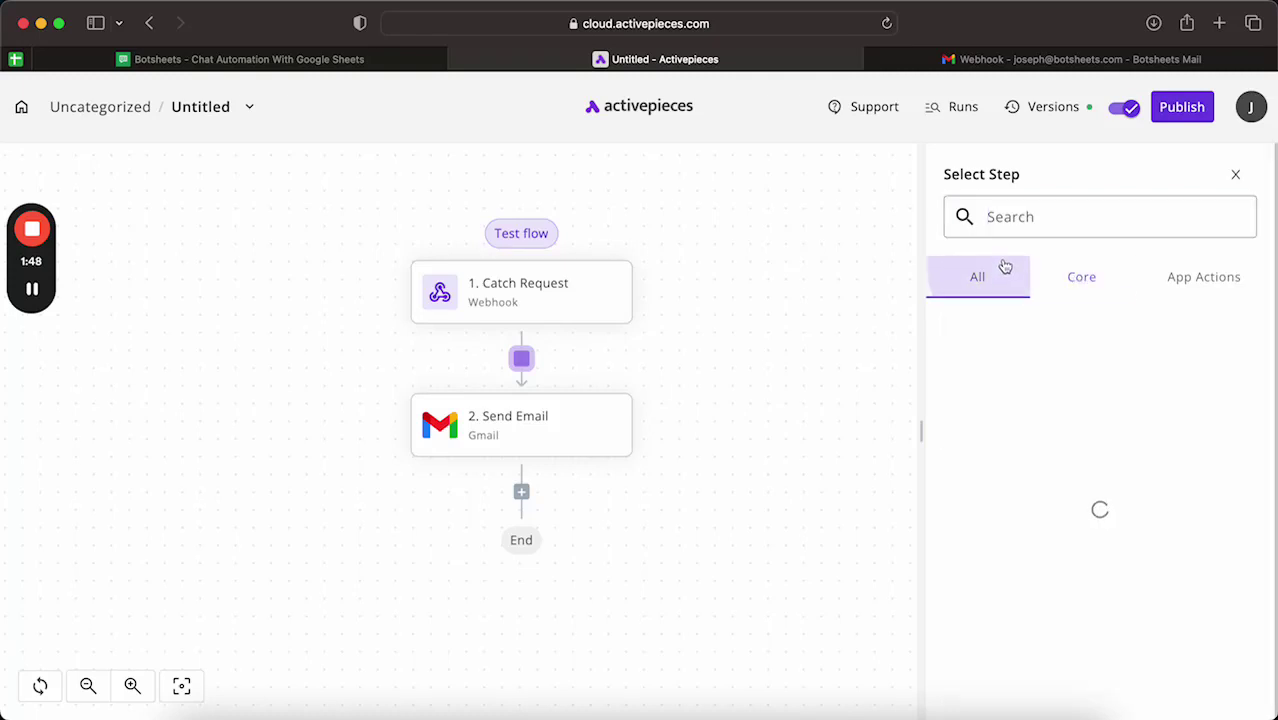
left_click(1100, 217)
type("data")
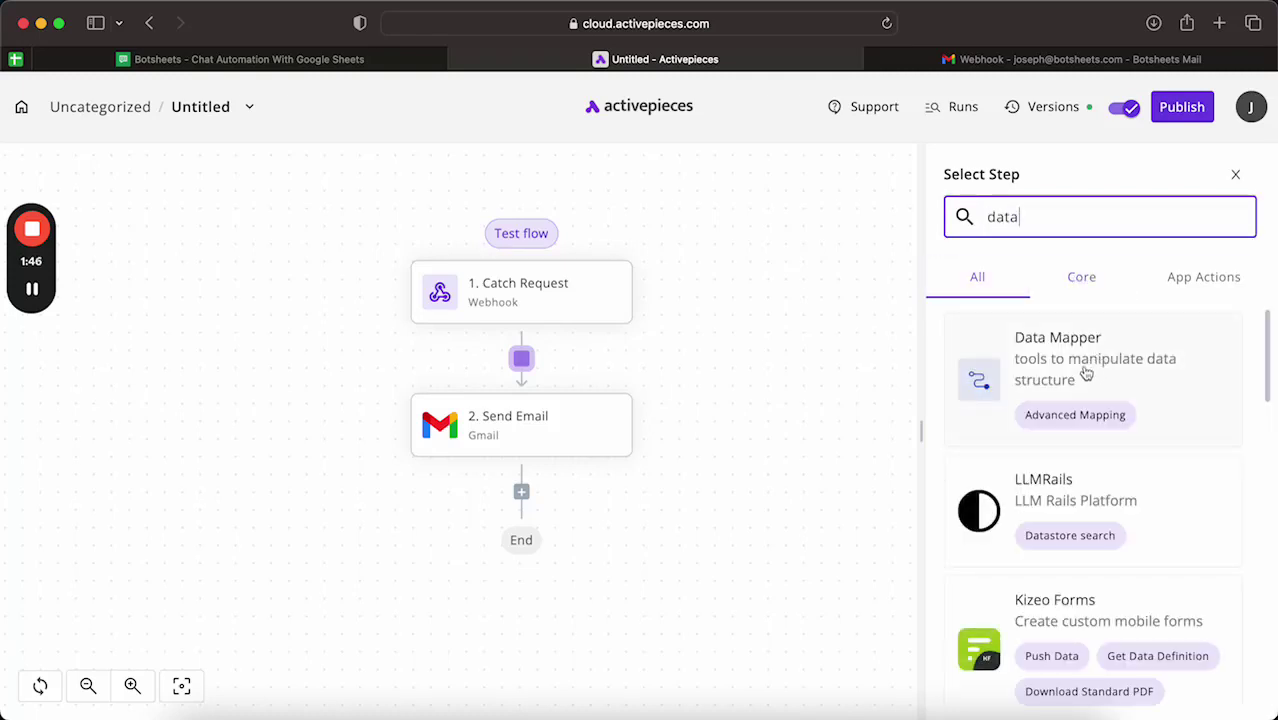
left_click(1015, 375)
left_click(1050, 332)
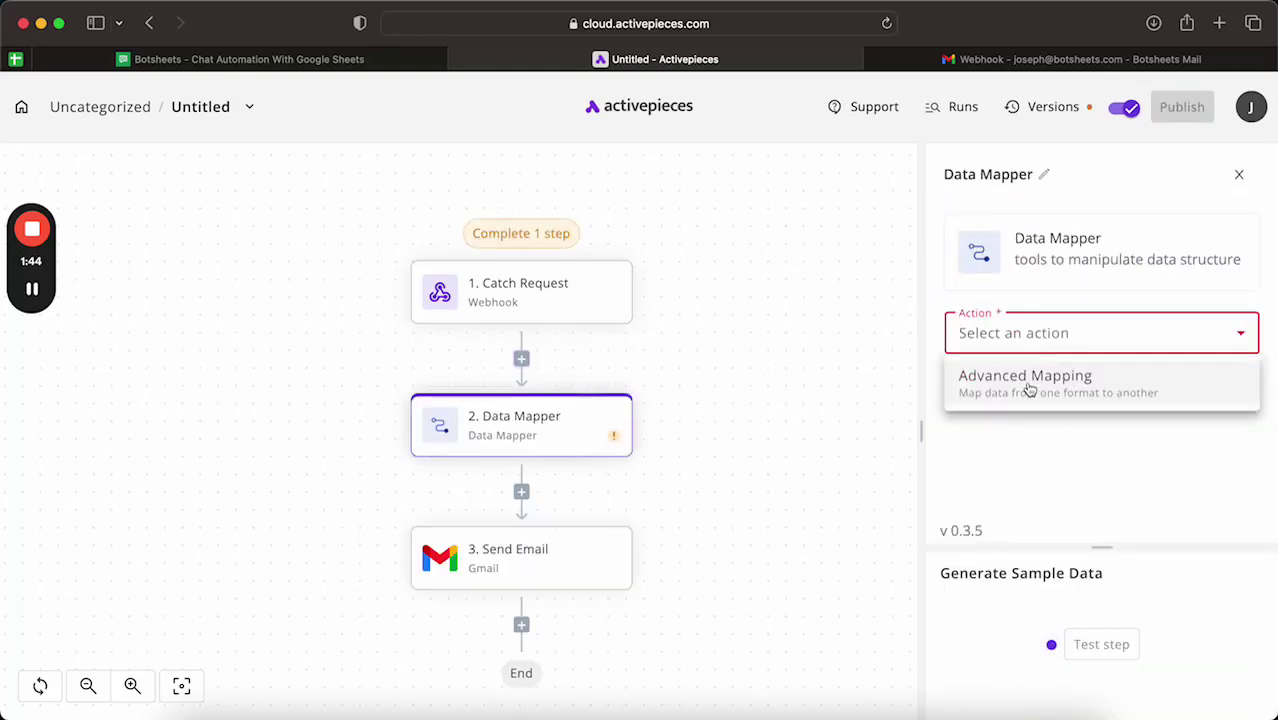
left_click(1060, 377)
Step: Replace the placeholder mapping with key 'name' set to the webhook body's data name field
double_click(1050, 477)
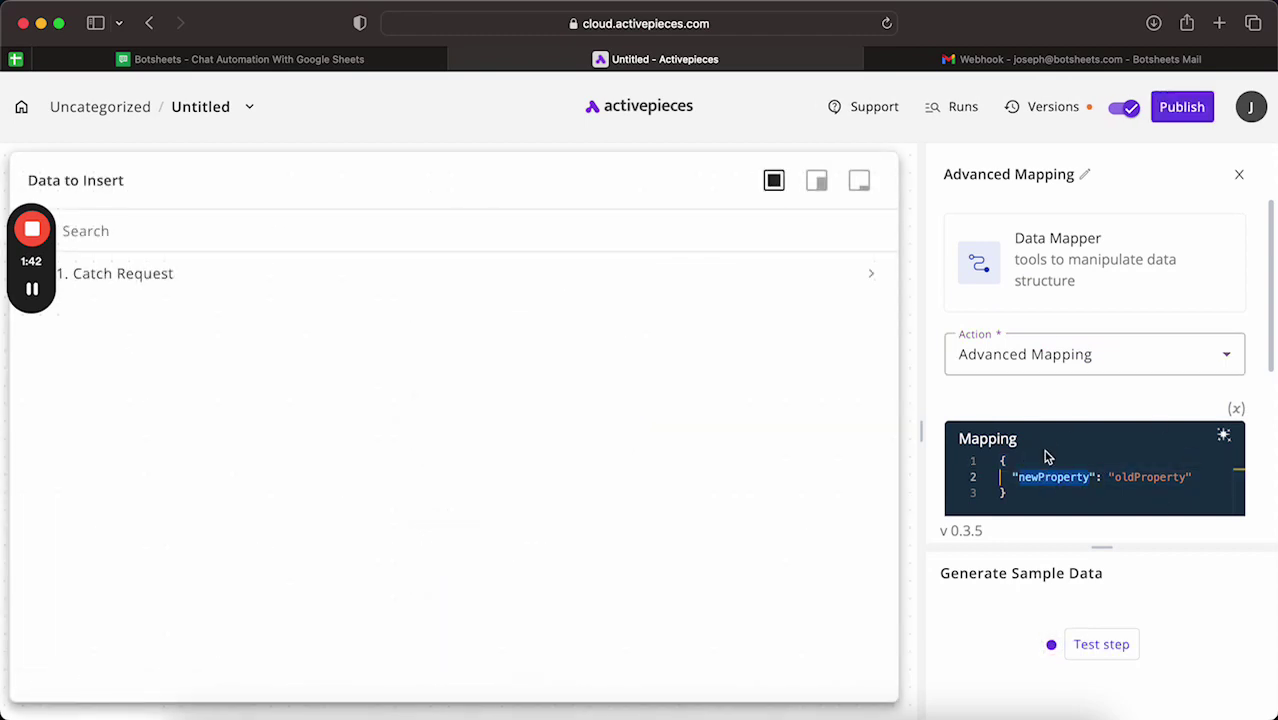
double_click(1110, 477)
left_click(871, 274)
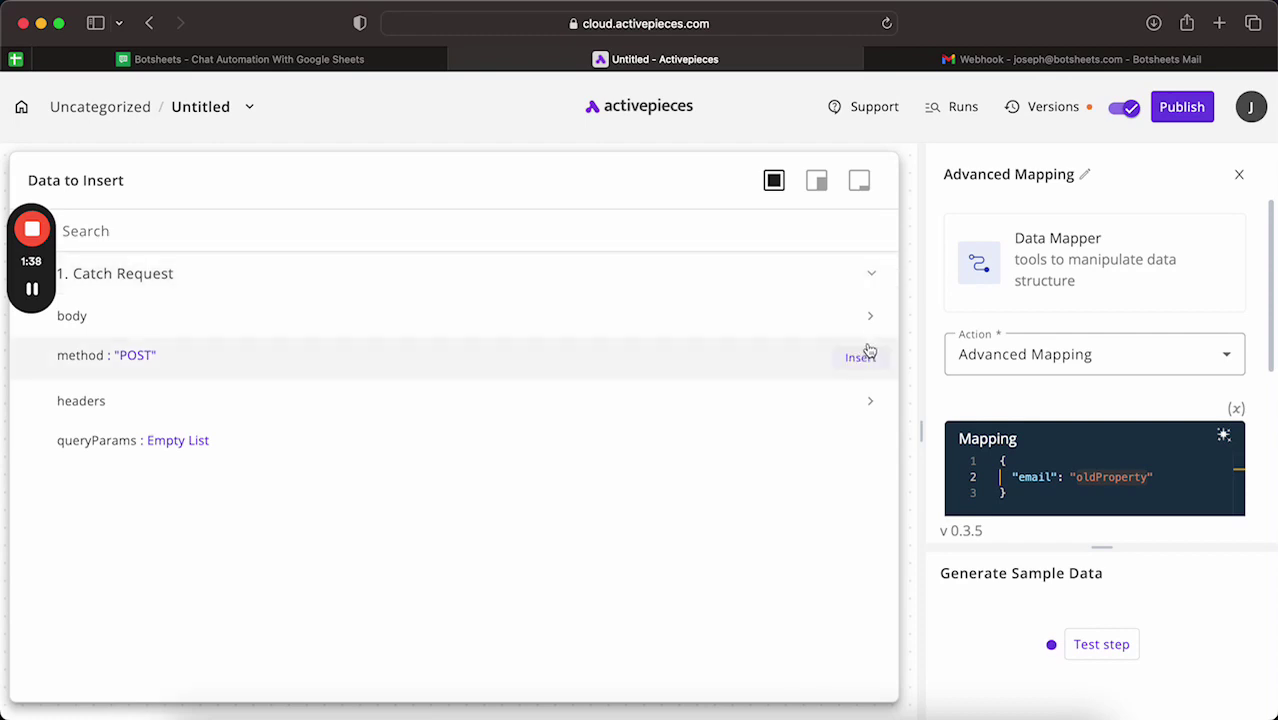
left_click(872, 316)
left_click(872, 358)
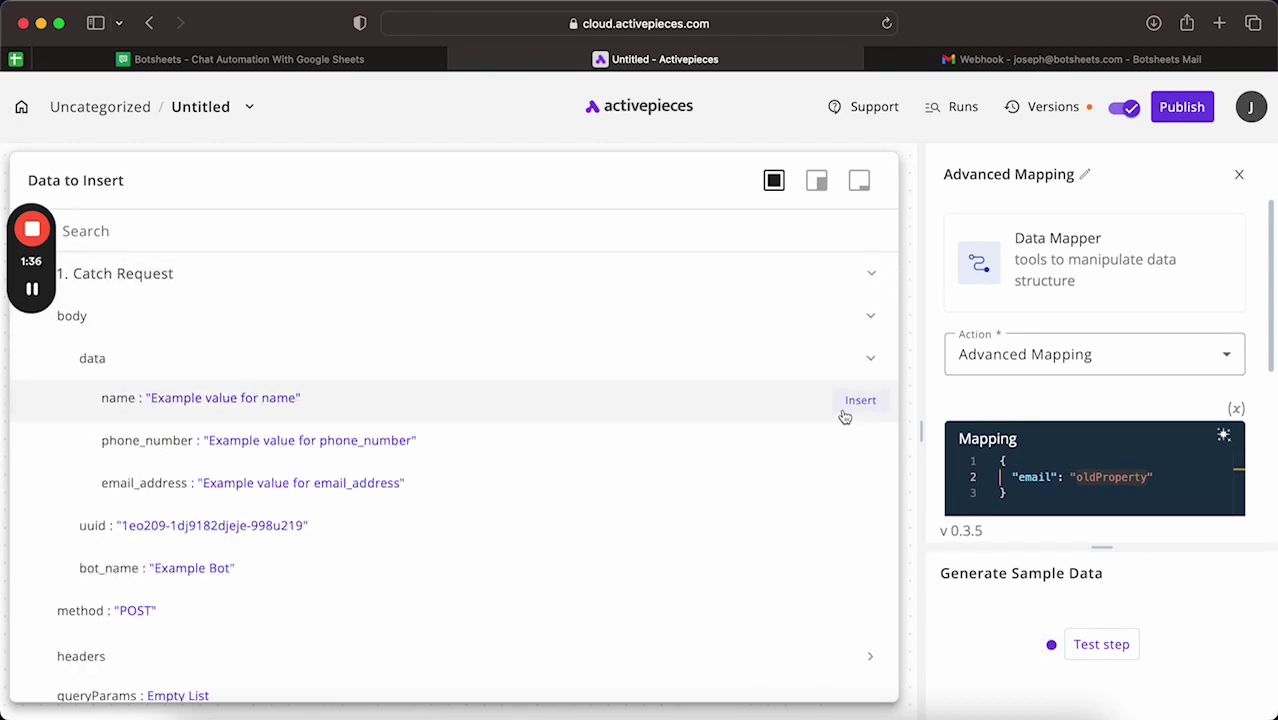
left_click(858, 401)
left_click(1041, 479)
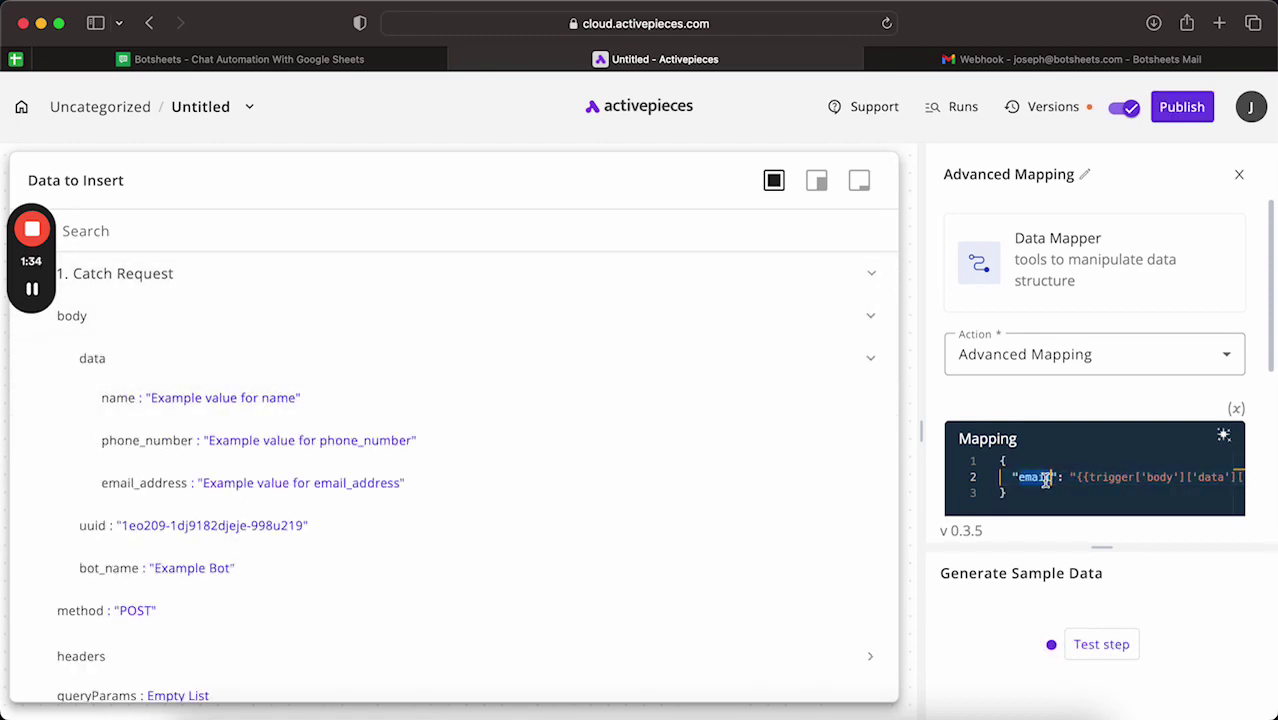
type("name")
left_click(963, 489)
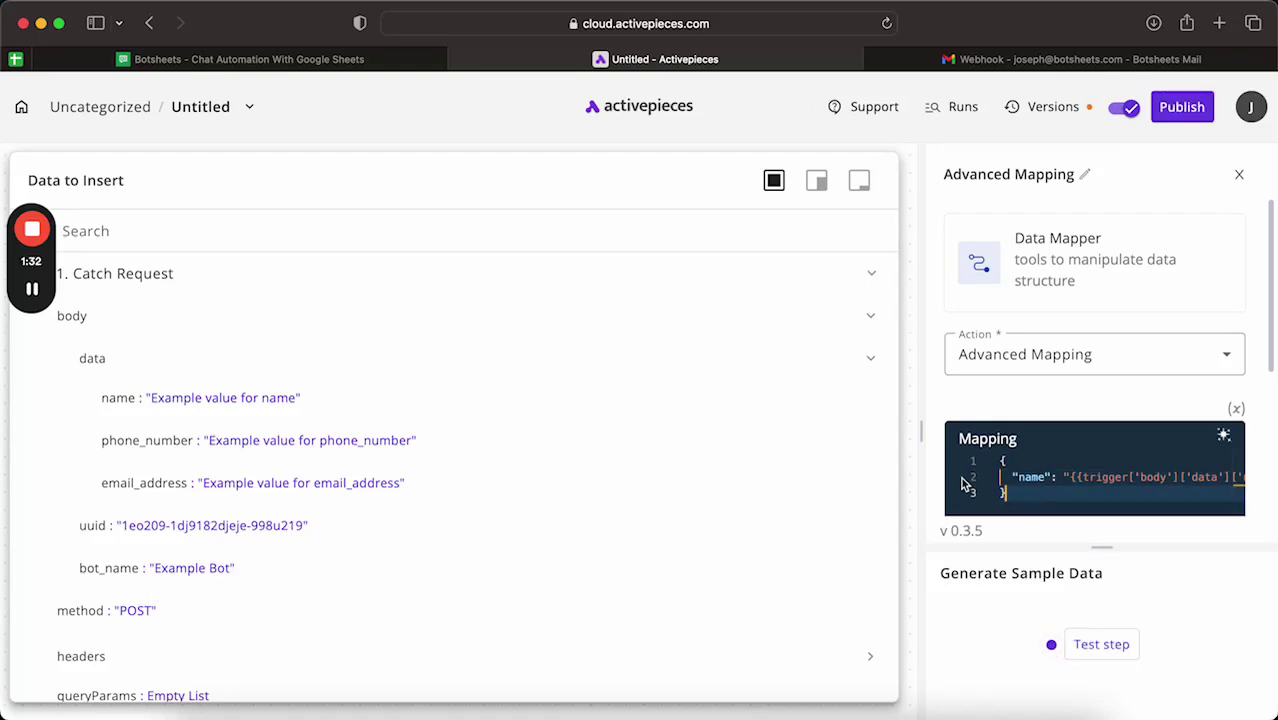
left_click(1090, 494)
Step: Inspect the full mapping expression line for the name value
left_click(1078, 477)
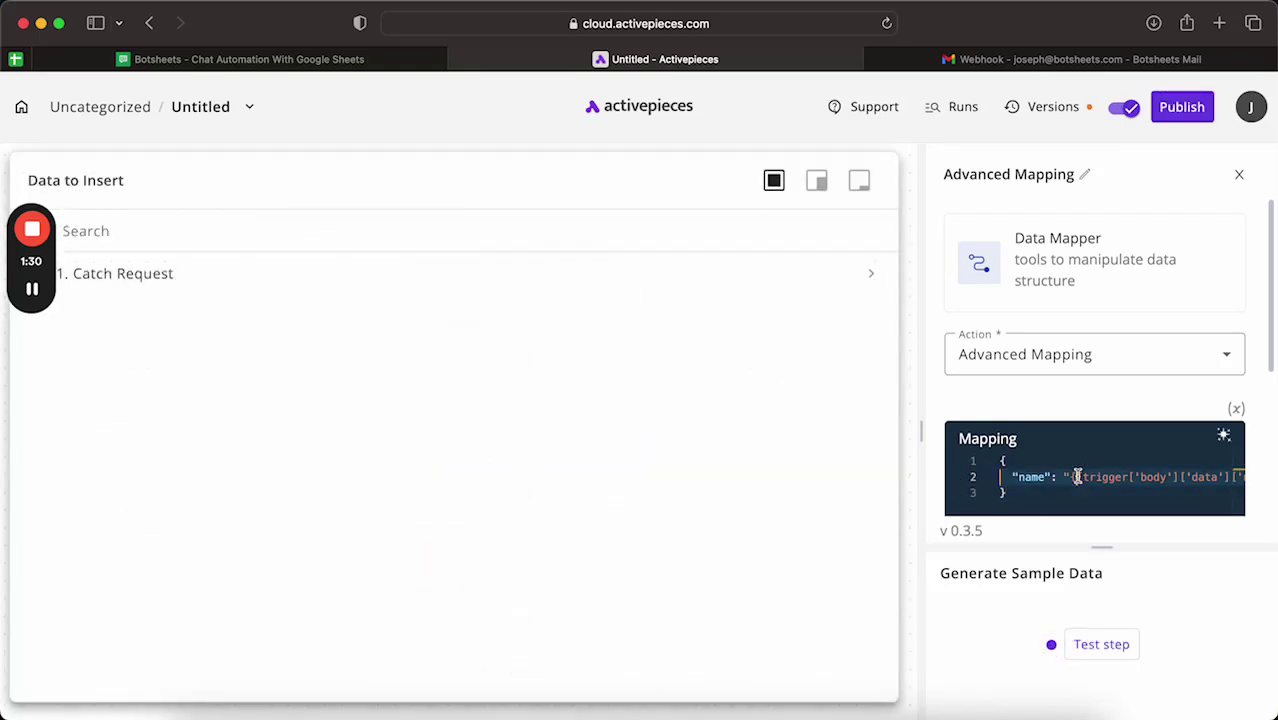
scroll(1078, 477, "right", 2)
scroll(1078, 477, "left", 3)
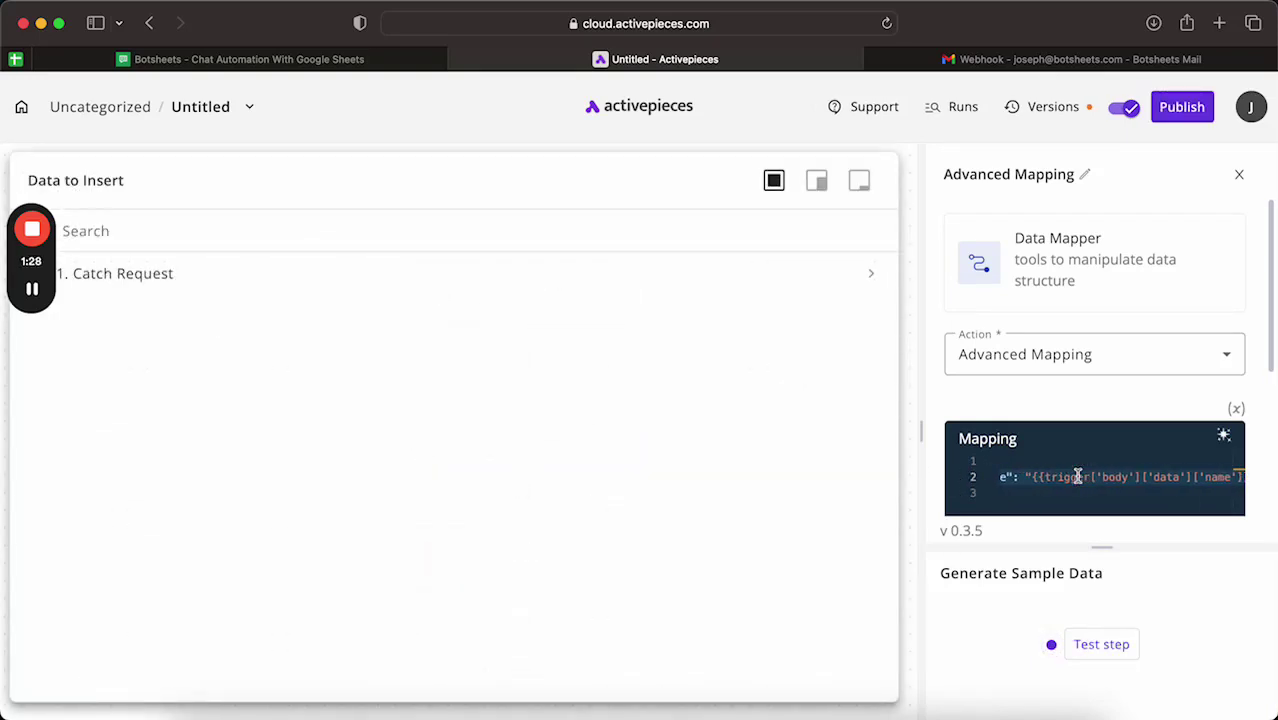
left_click(1240, 480)
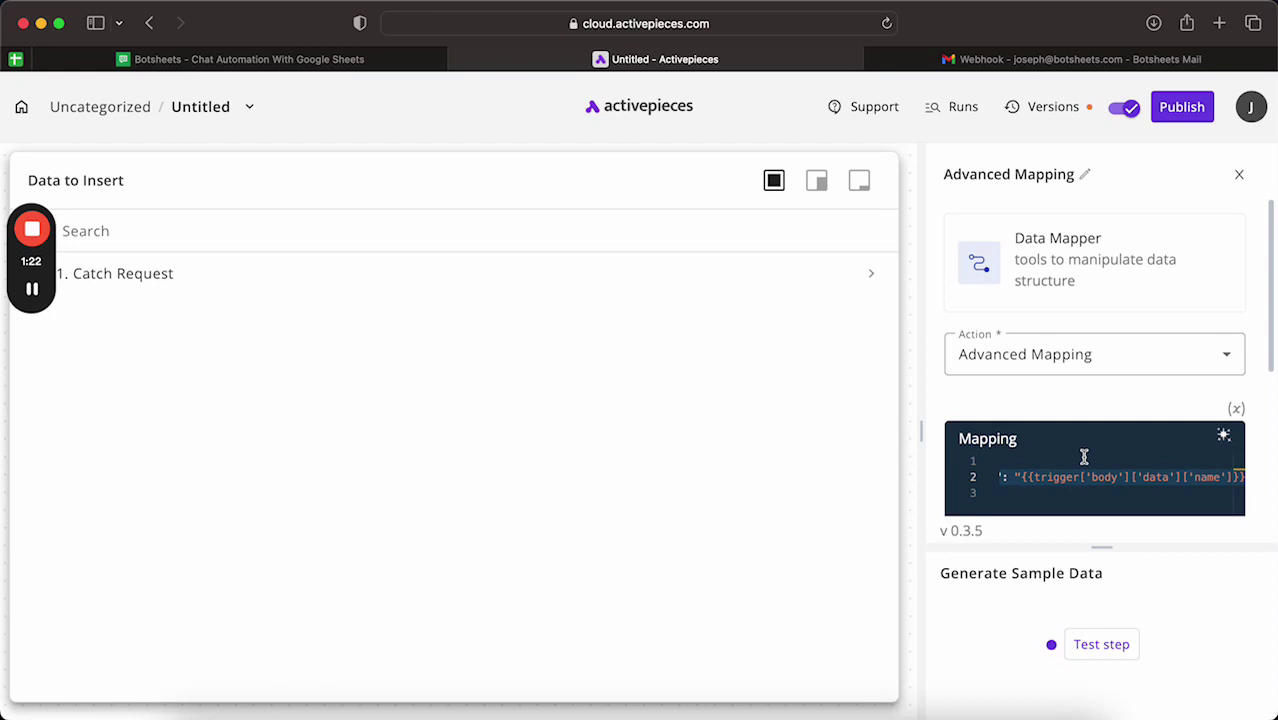
scroll(1098, 481, "right", 3)
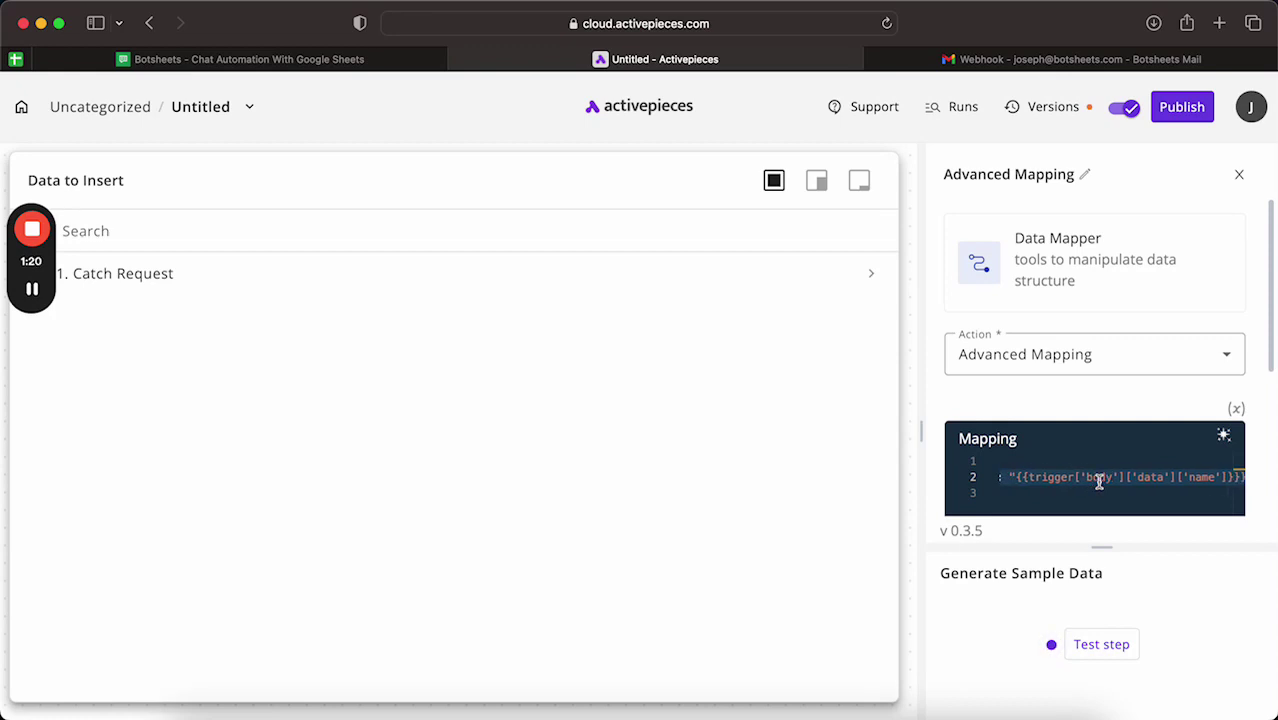
Step: Confirm the expression reads {{trigger['body']['data']['name']}}, then publish the flow
double_click(1035, 478)
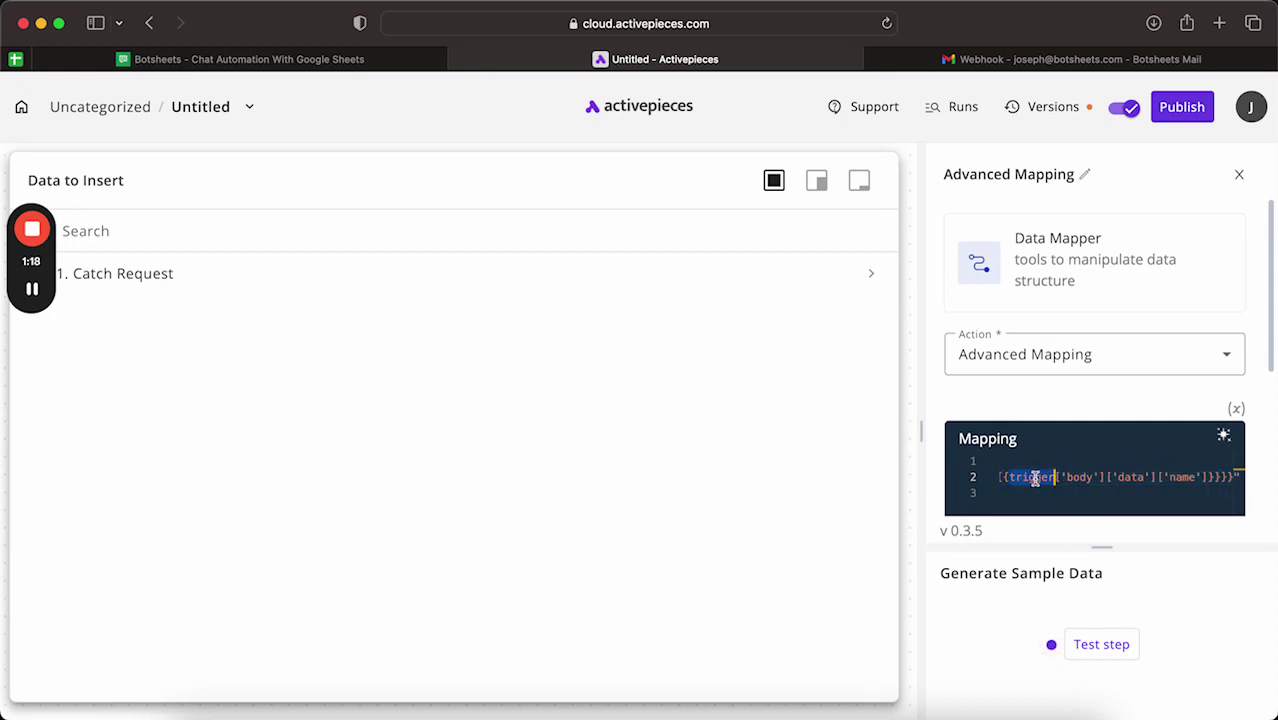
left_click(1090, 476)
double_click(1130, 478)
left_click(1186, 481)
double_click(1184, 478)
scroll(1187, 488, "left", 5)
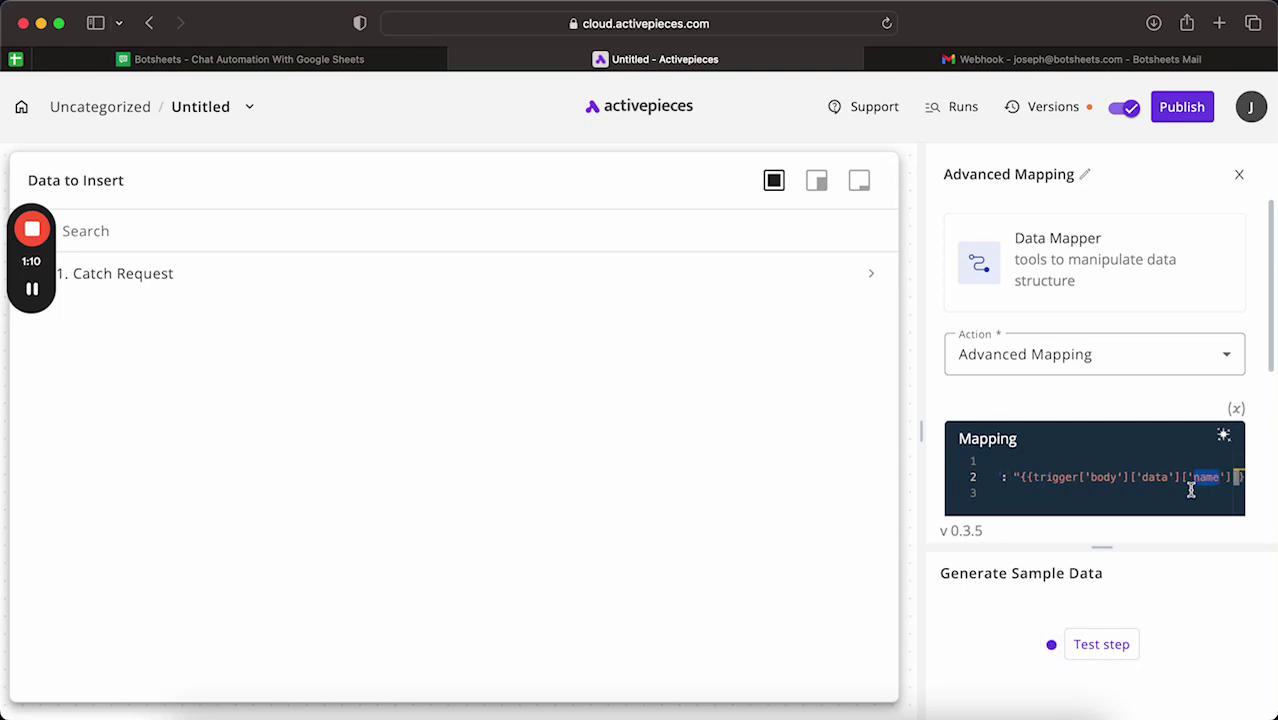
scroll(1103, 477, "right", 3)
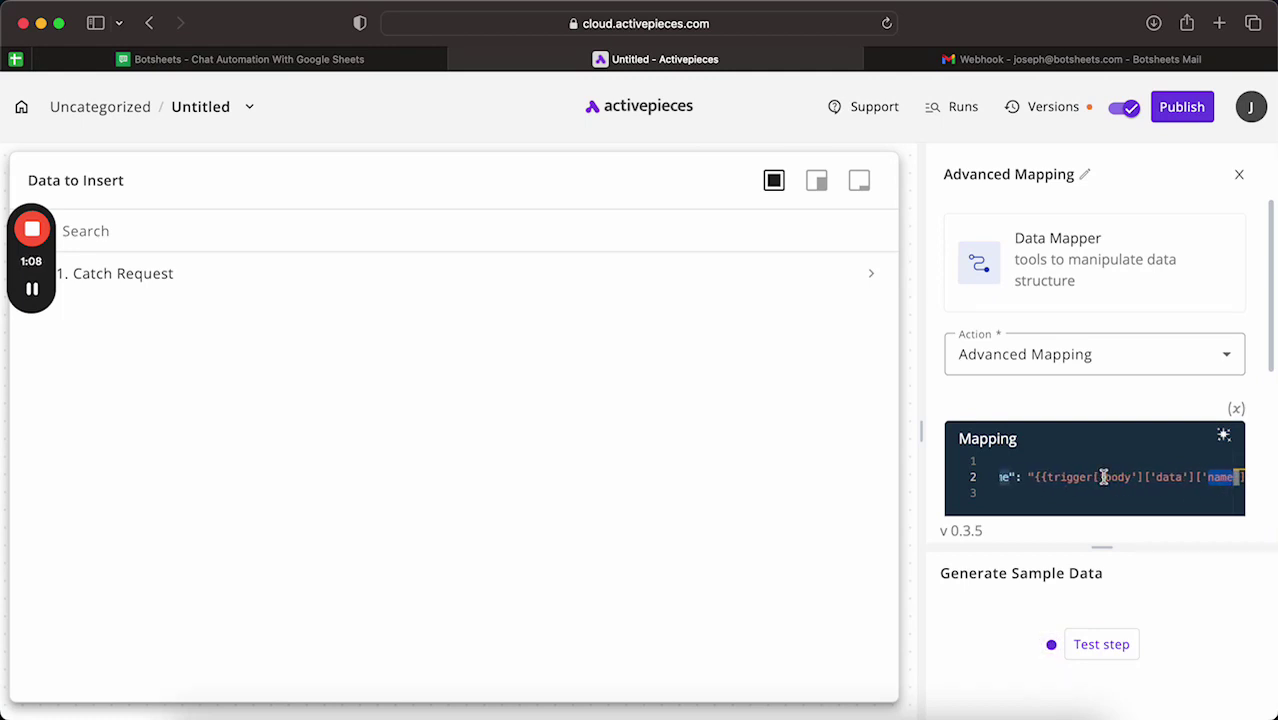
left_click(1215, 479)
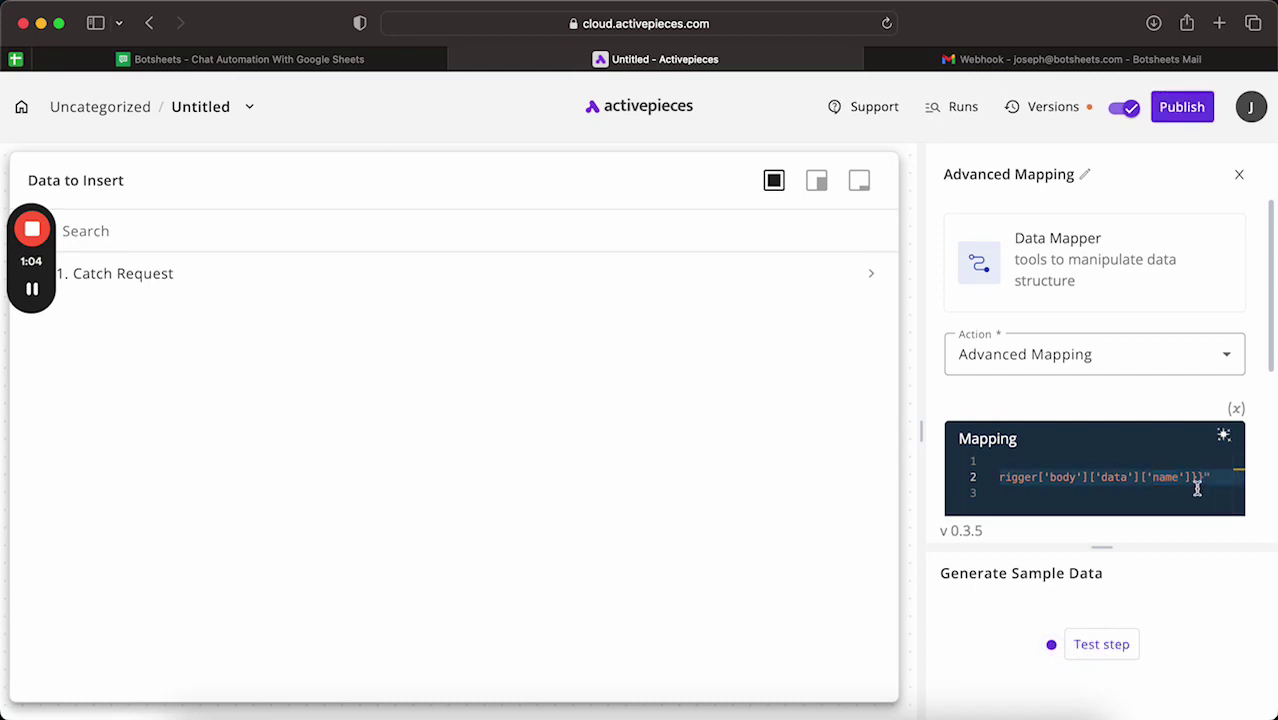
scroll(1156, 479, "left", 3)
scroll(1156, 479, "right", 3)
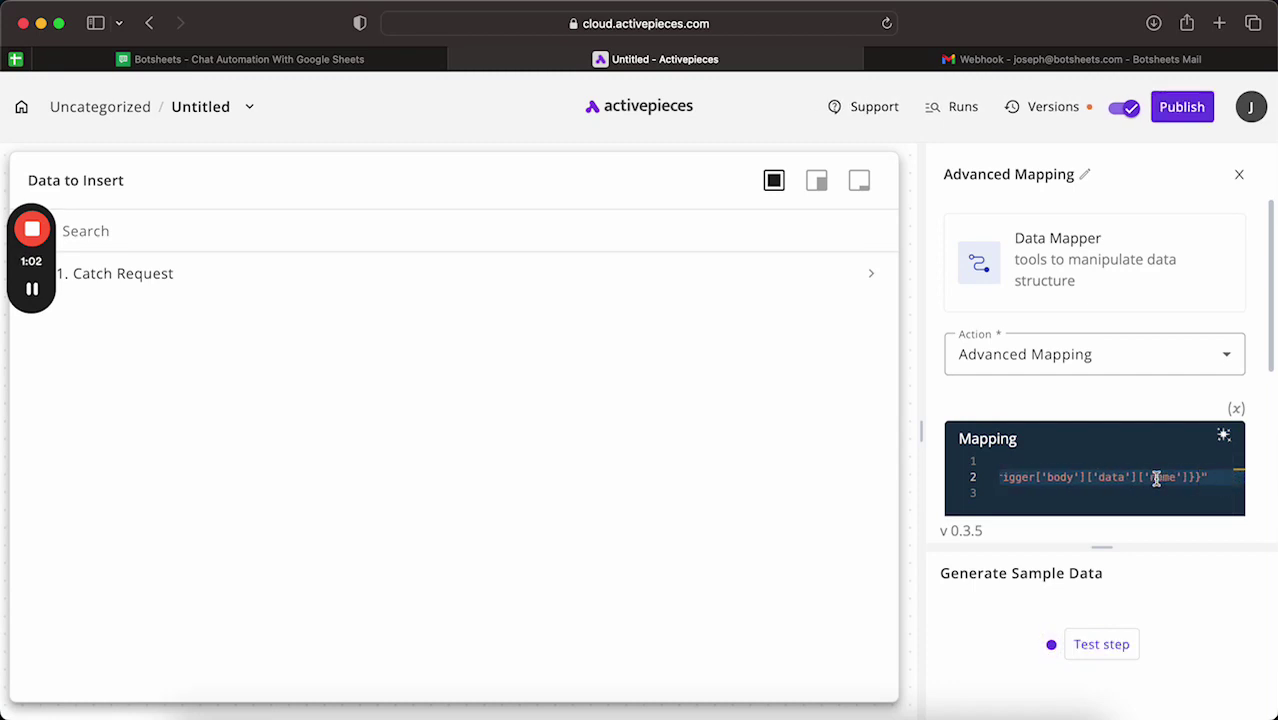
scroll(1156, 479, "left", 3)
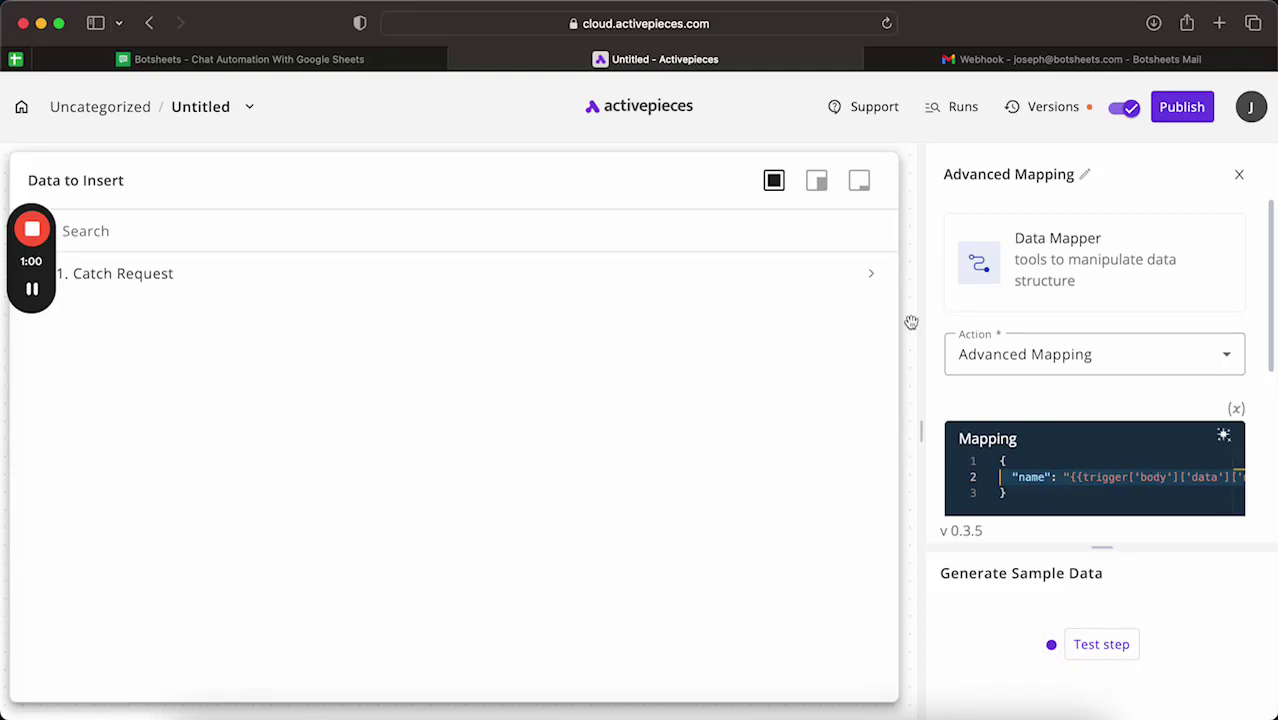
left_click(1181, 107)
mouse_move(42, 233)
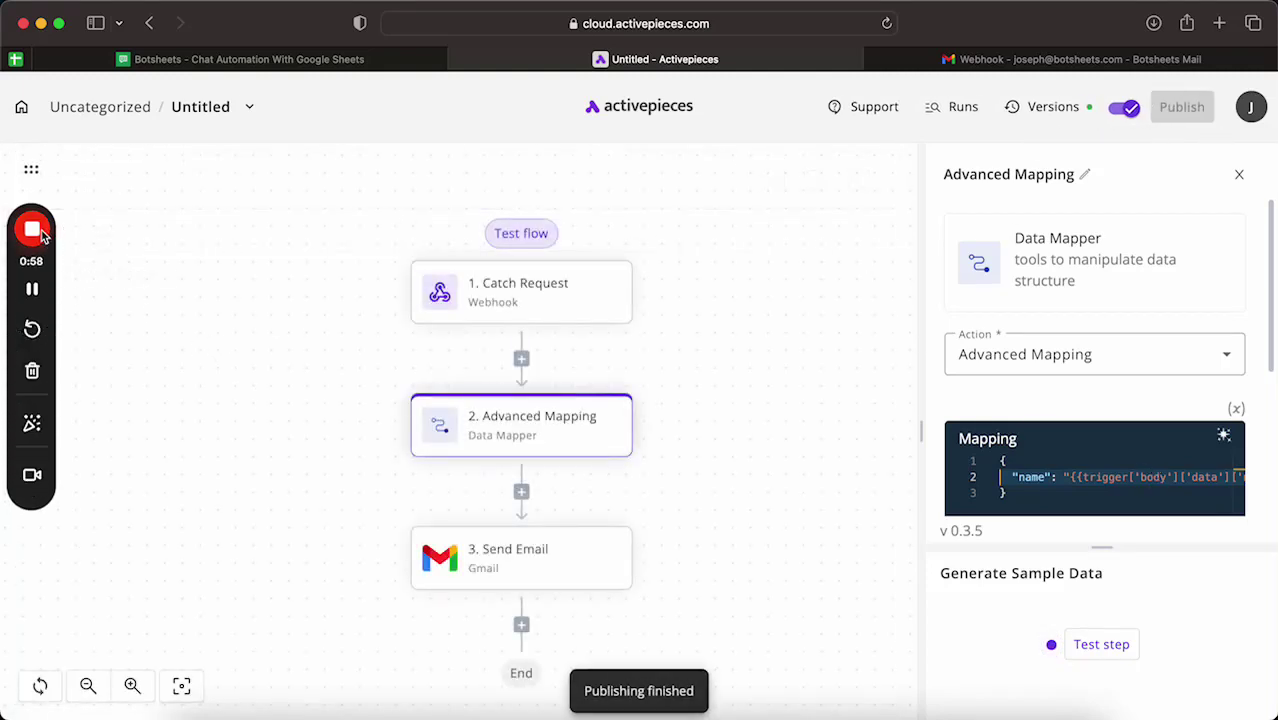